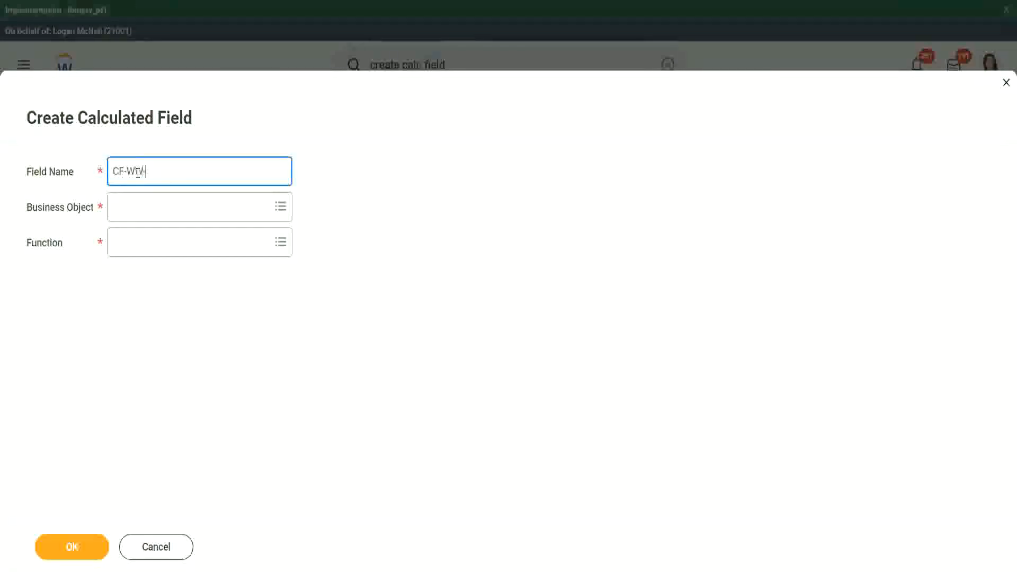
Step: Name the new calculated field CF-WW-TF-Dependent Relationship is Child
type("-")
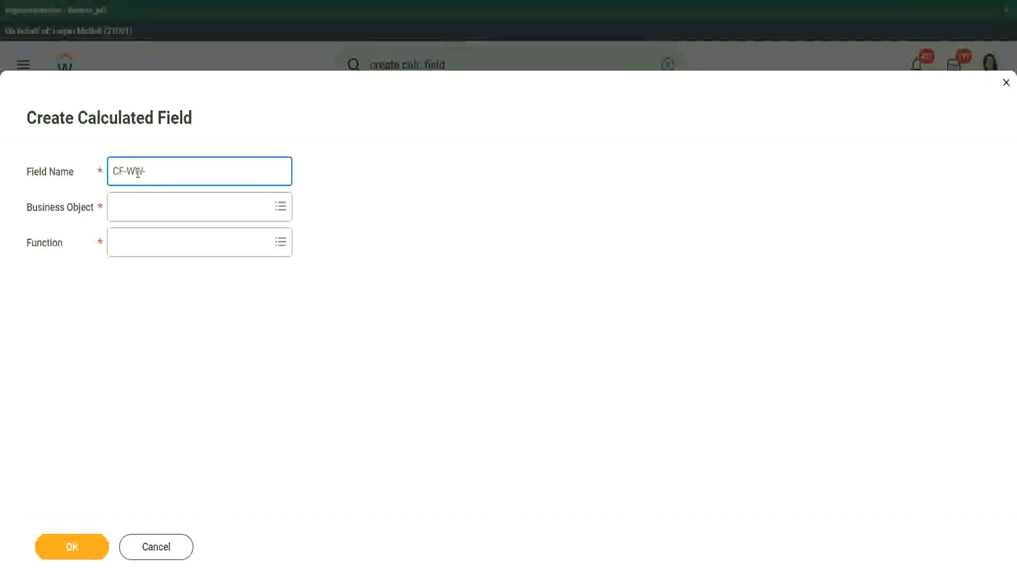
type("TF")
type("Rela")
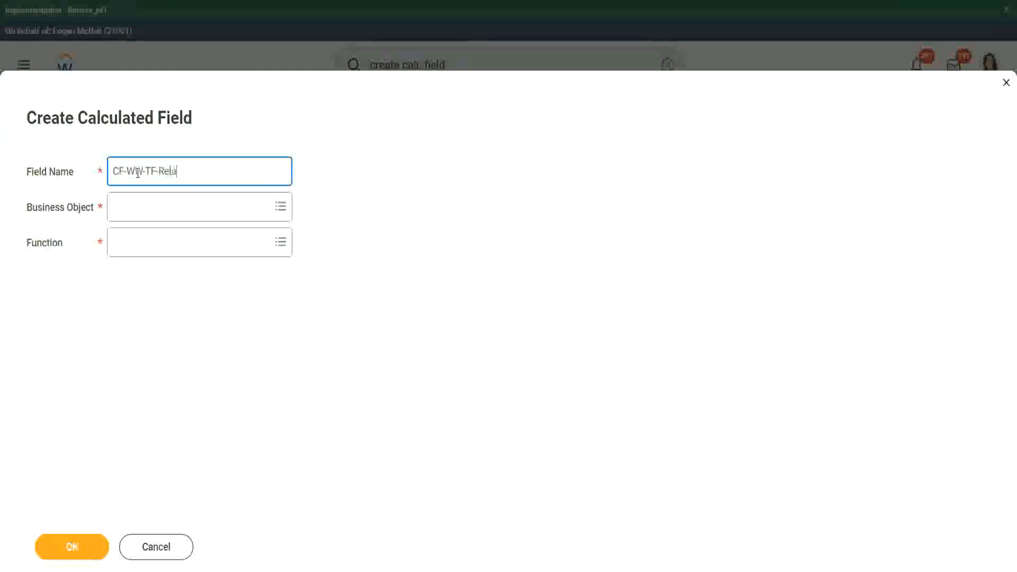
type("tionship is ")
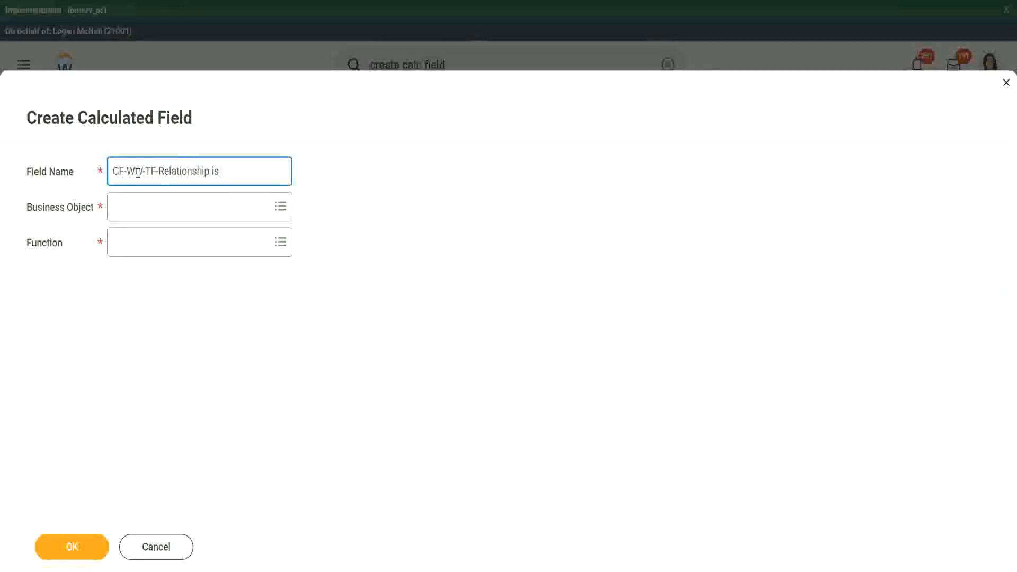
type("child")
key("Left")
key("Left")
key("shift+Right")
type("CF-WW-TF-Depende")
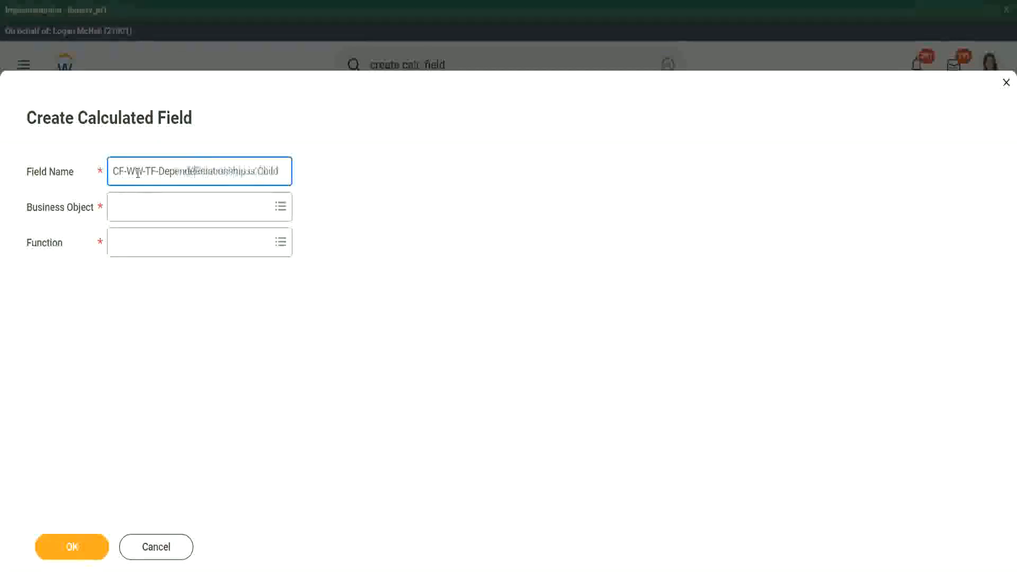
type("nt")
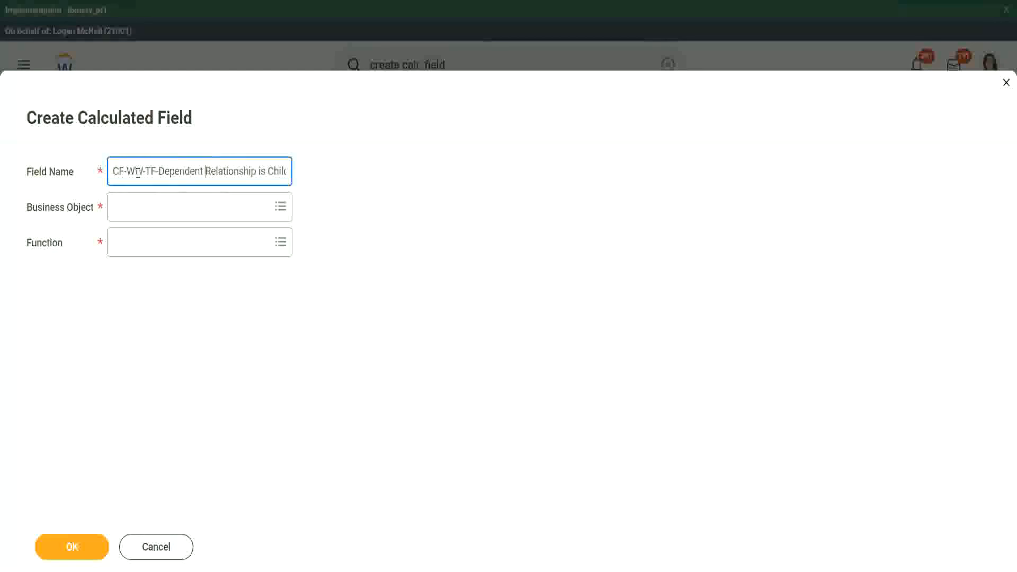
Step: Set the calculated field's business object to Dependent and its function to True/False Condition, and continue to the condition definition
key("Tab")
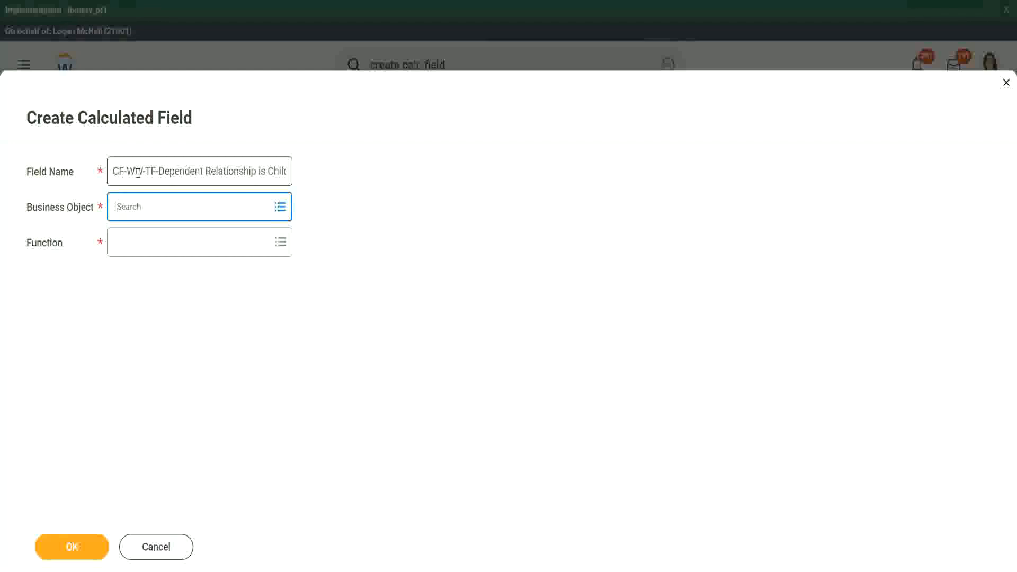
type("depedne")
key("Return")
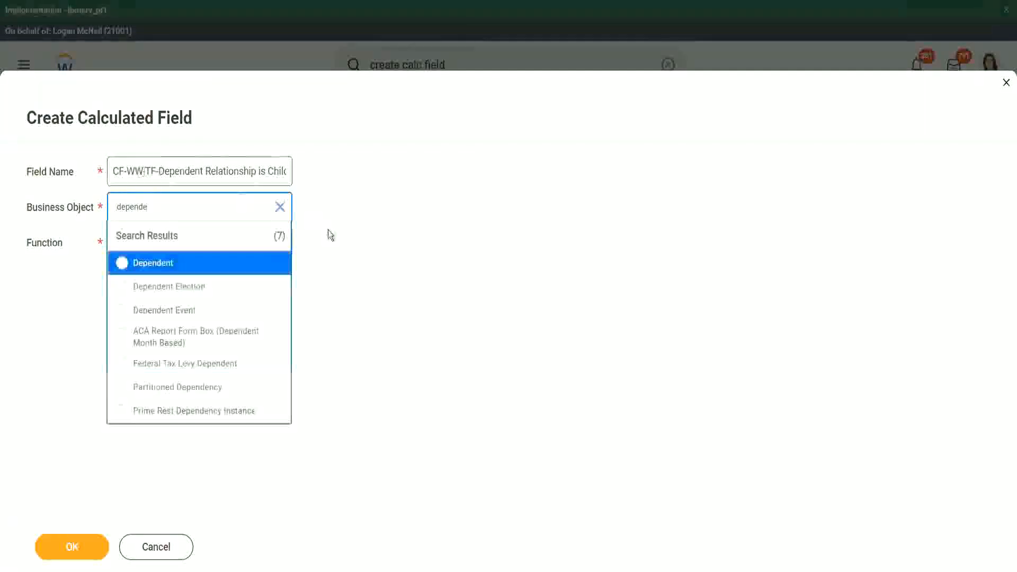
left_click(174, 270)
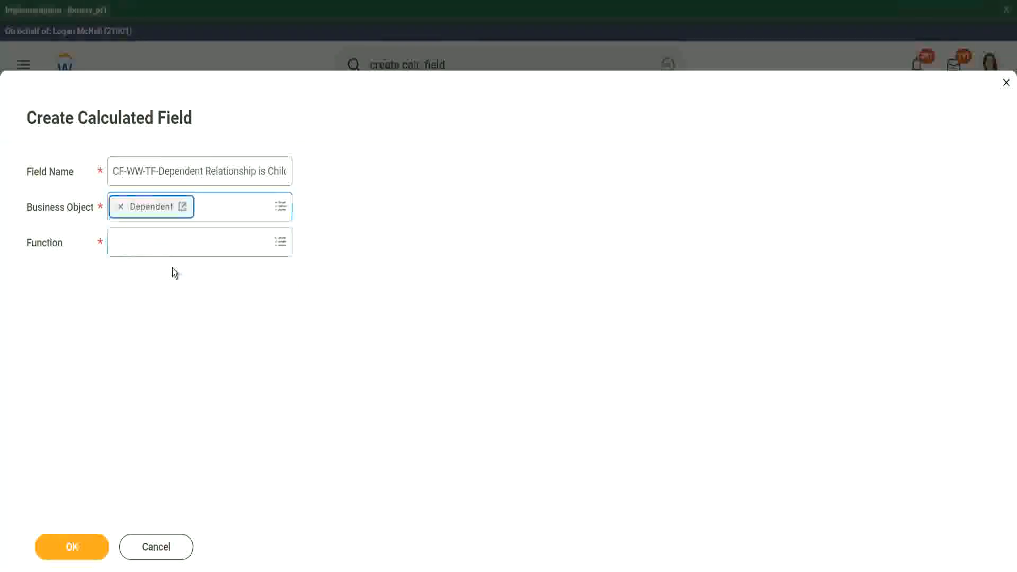
left_click(147, 240)
type("true")
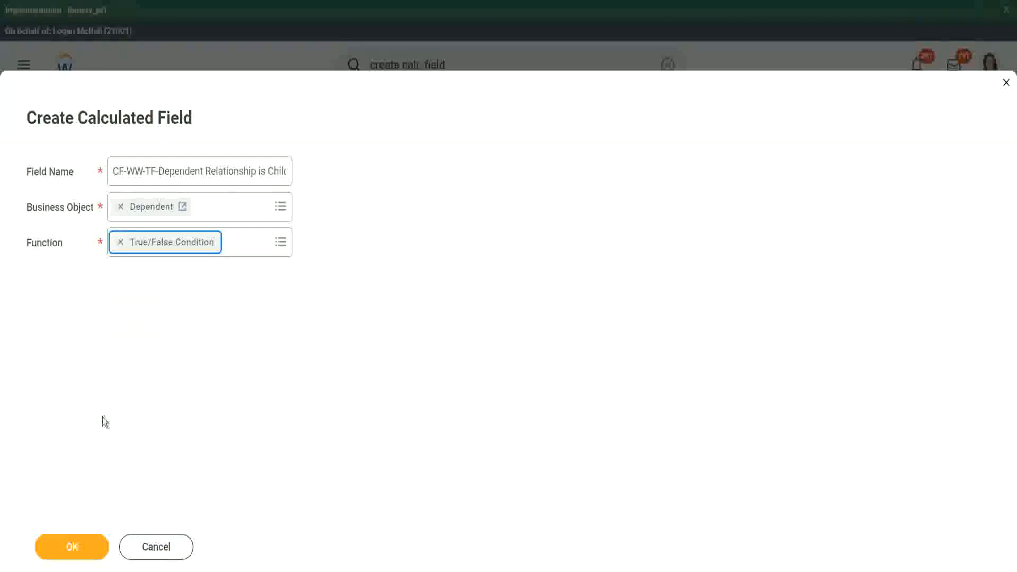
left_click(82, 550)
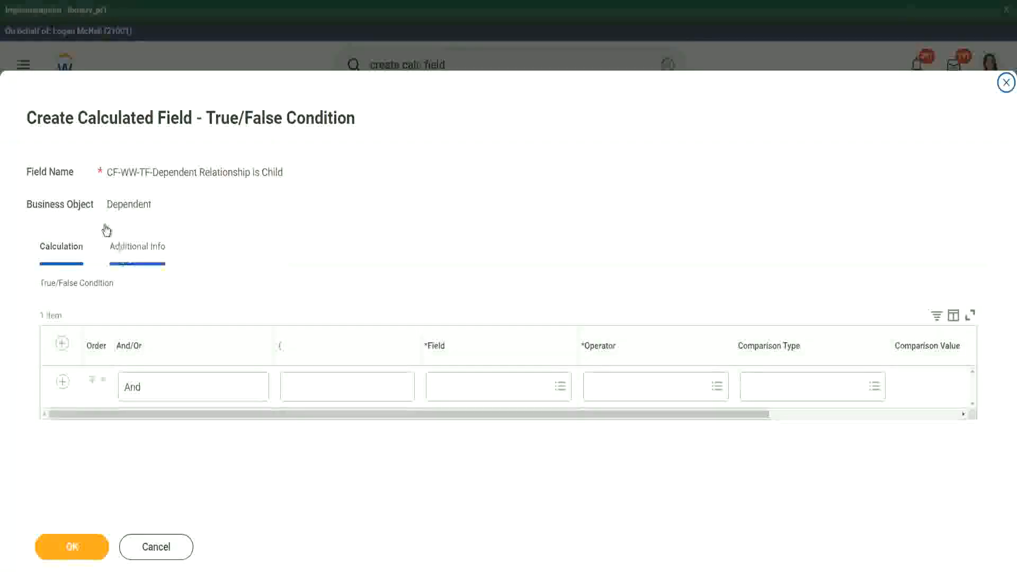
Step: Choose the single-instance Relationship report field for the condition row, and view its field details
left_click_drag(107, 205, 148, 205)
left_click(418, 219)
left_click(463, 382)
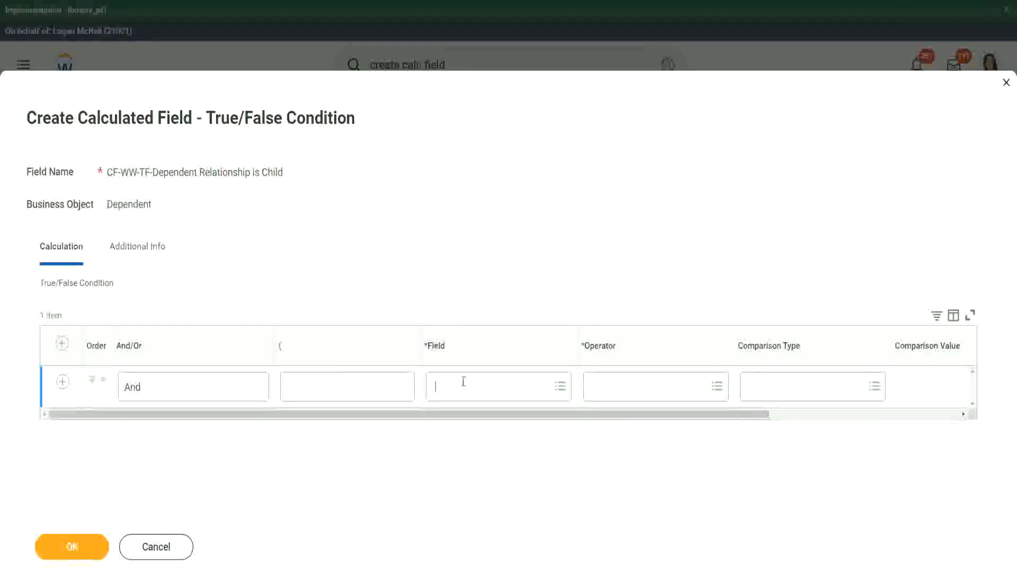
type("relation")
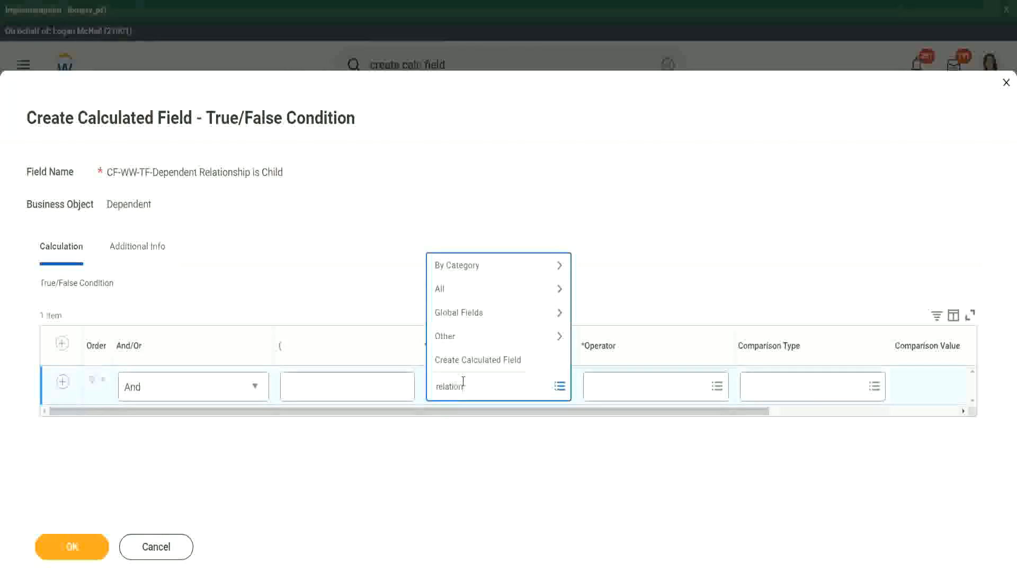
type("ship")
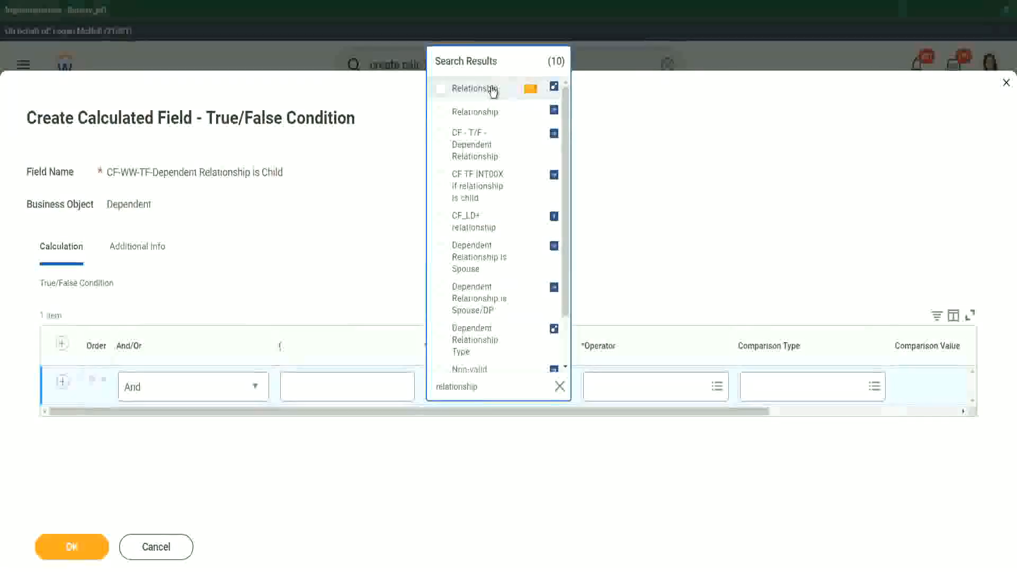
left_click(491, 89)
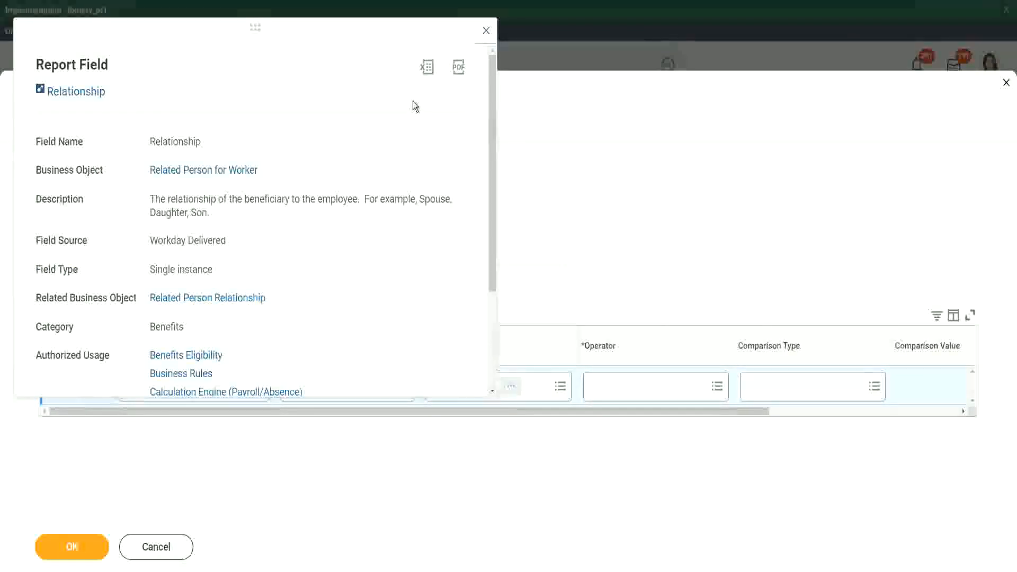
left_click(486, 31)
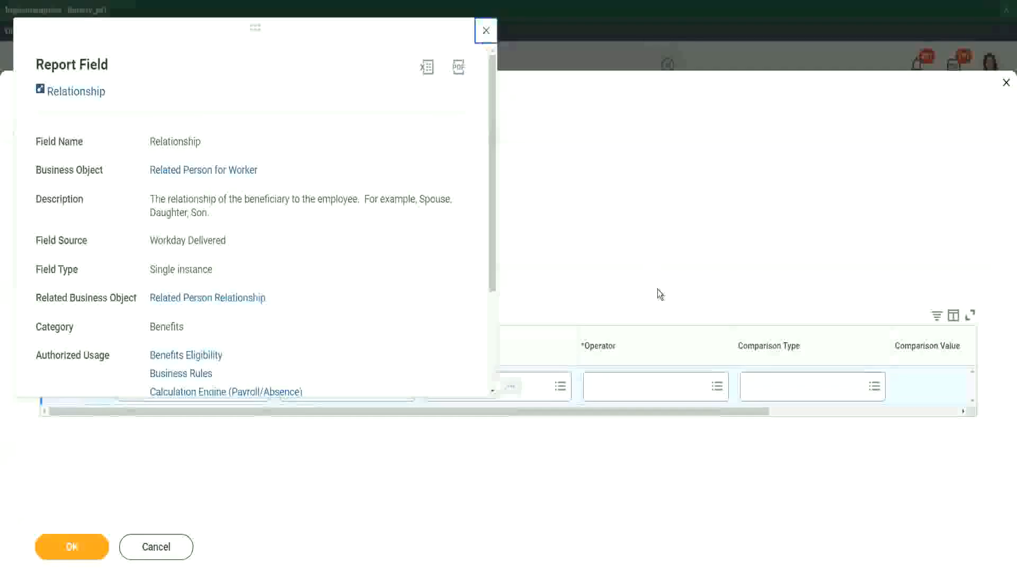
Step: Set the condition's operator to "in the selection list"
left_click(627, 386)
left_click(637, 338)
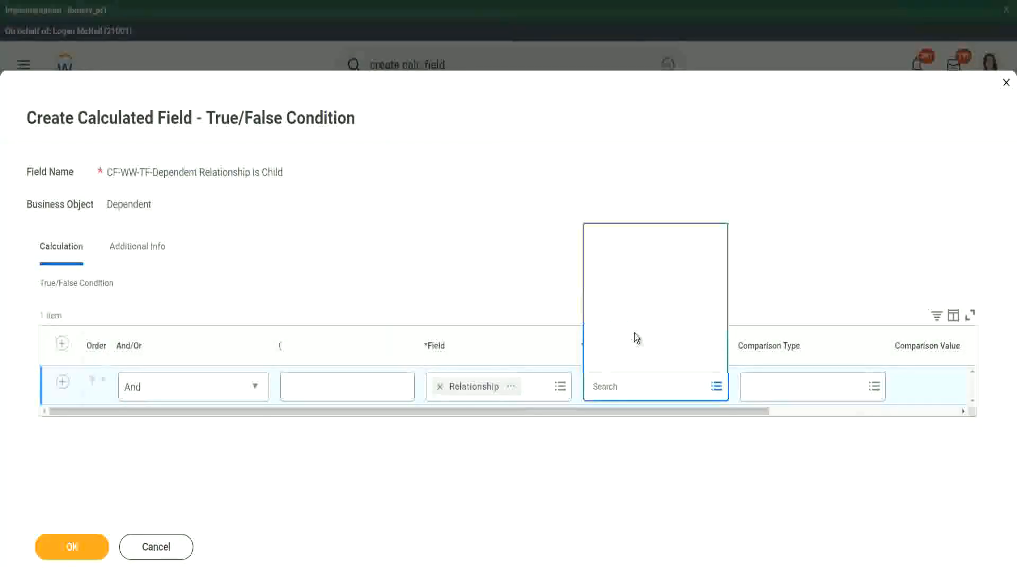
left_click(650, 291)
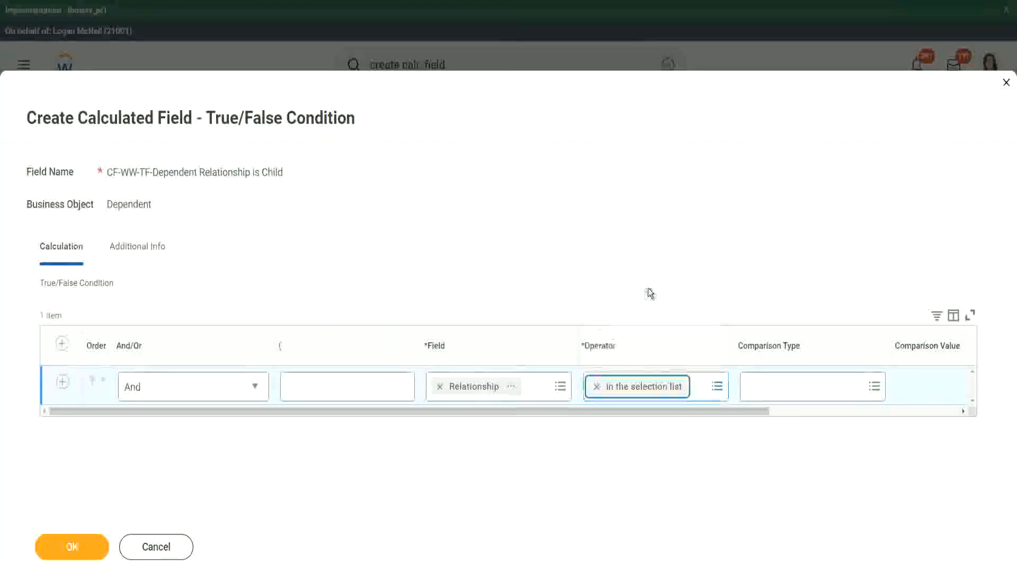
Step: Choose Child as the condition's comparison value and save the True/False condition
left_click_drag(653, 420, 858, 411)
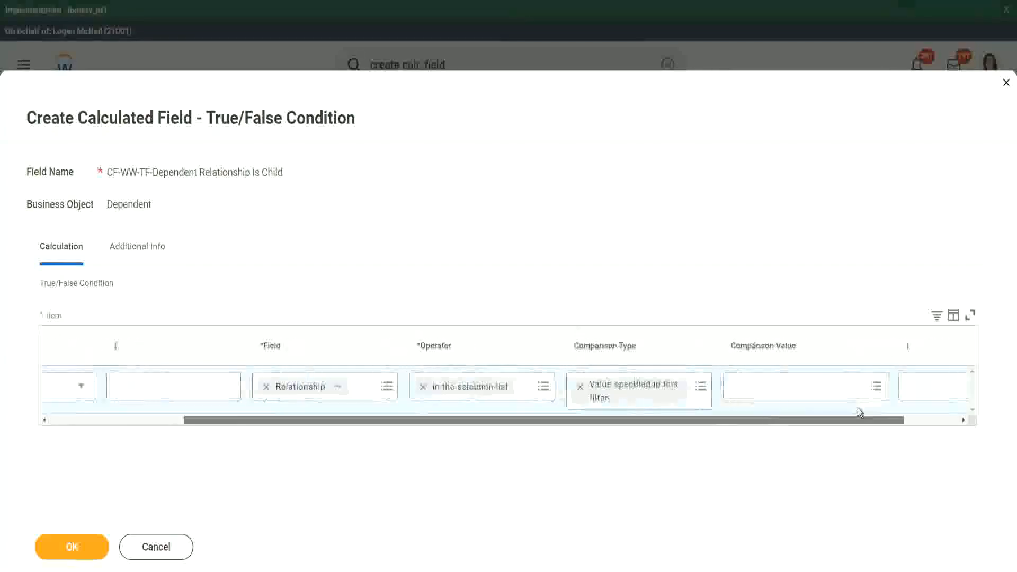
left_click(696, 387)
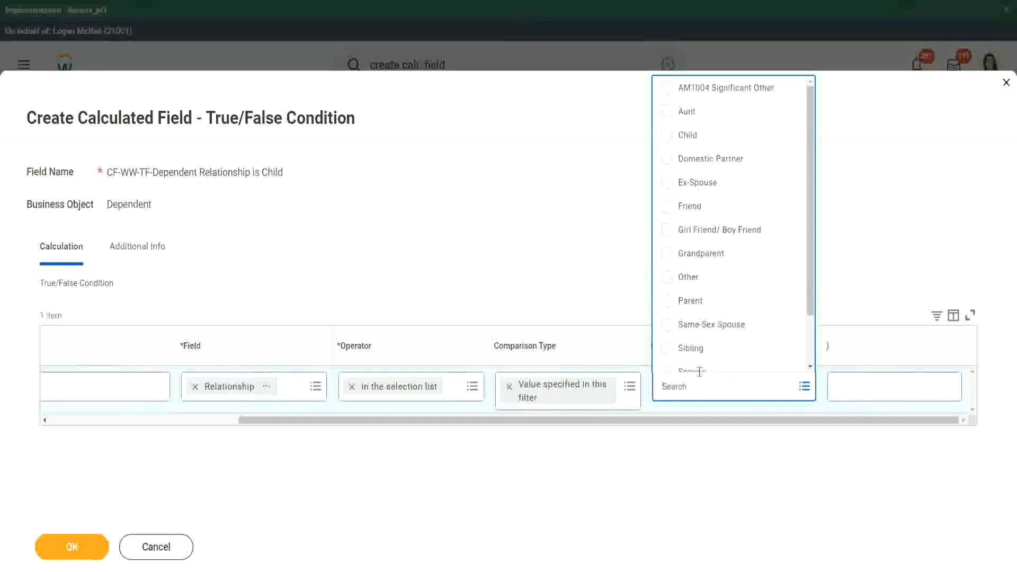
left_click(669, 136)
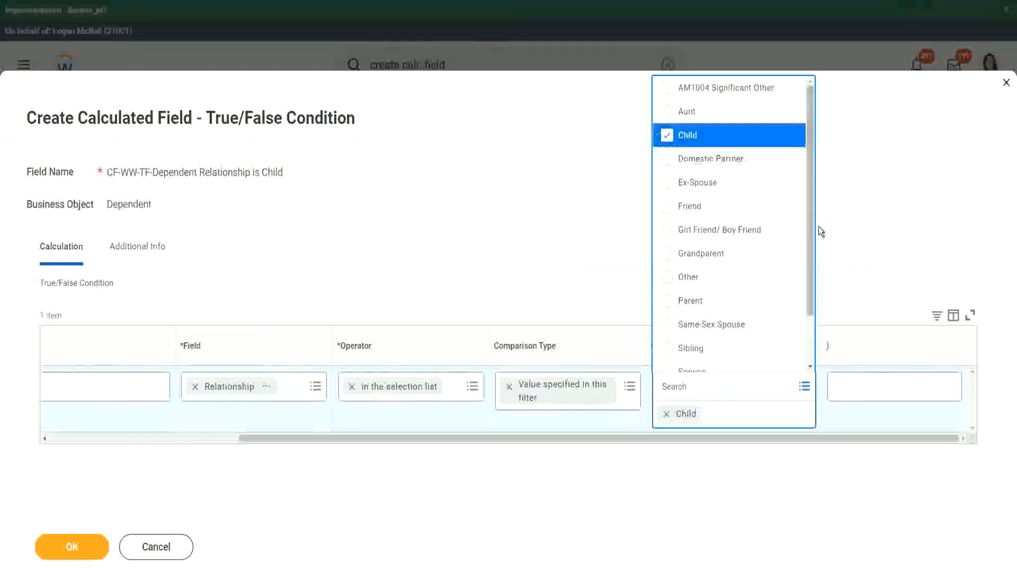
left_click_drag(812, 234, 809, 304)
left_click_drag(819, 256, 823, 206)
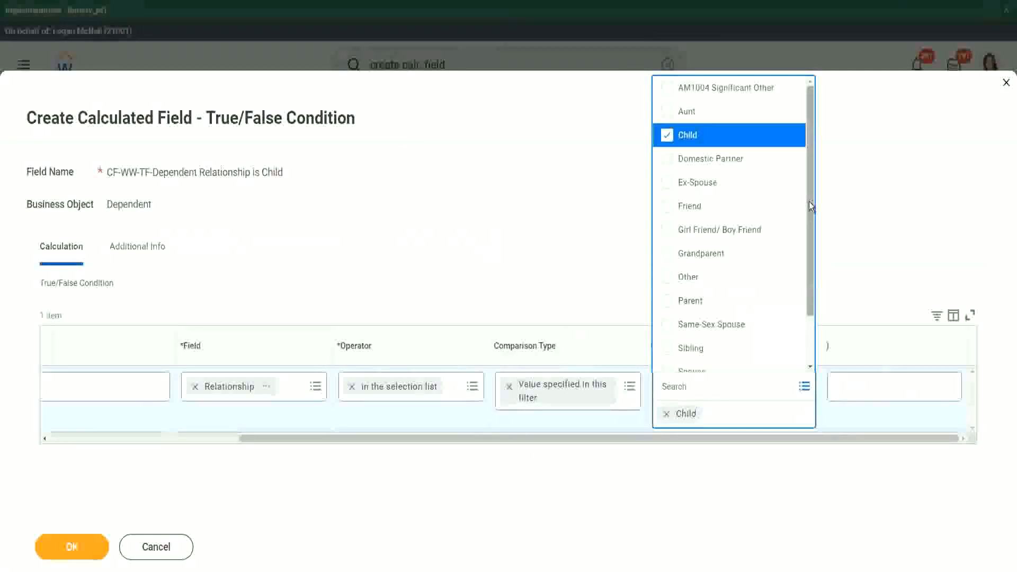
left_click_drag(810, 206, 823, 256)
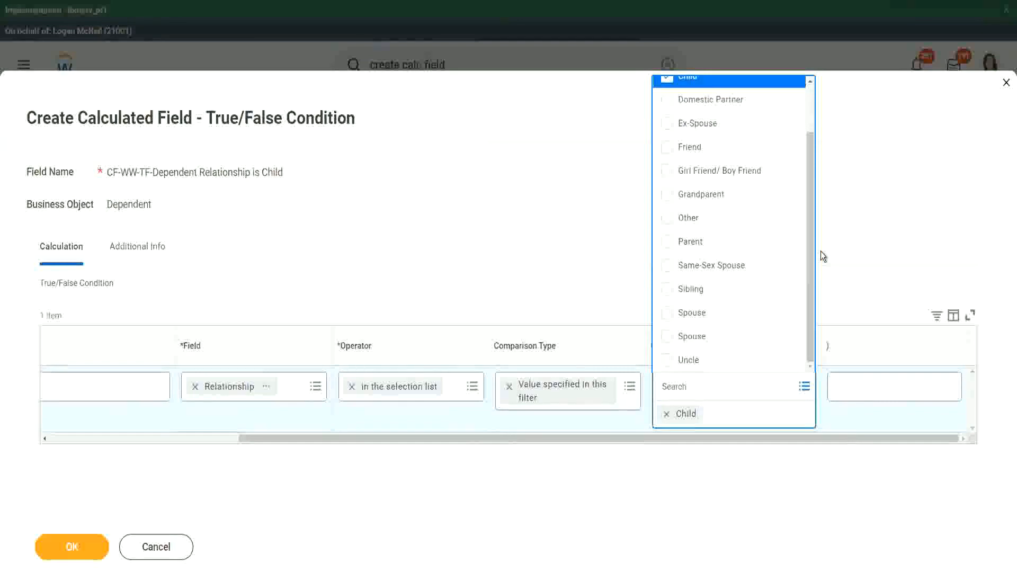
left_click(548, 238)
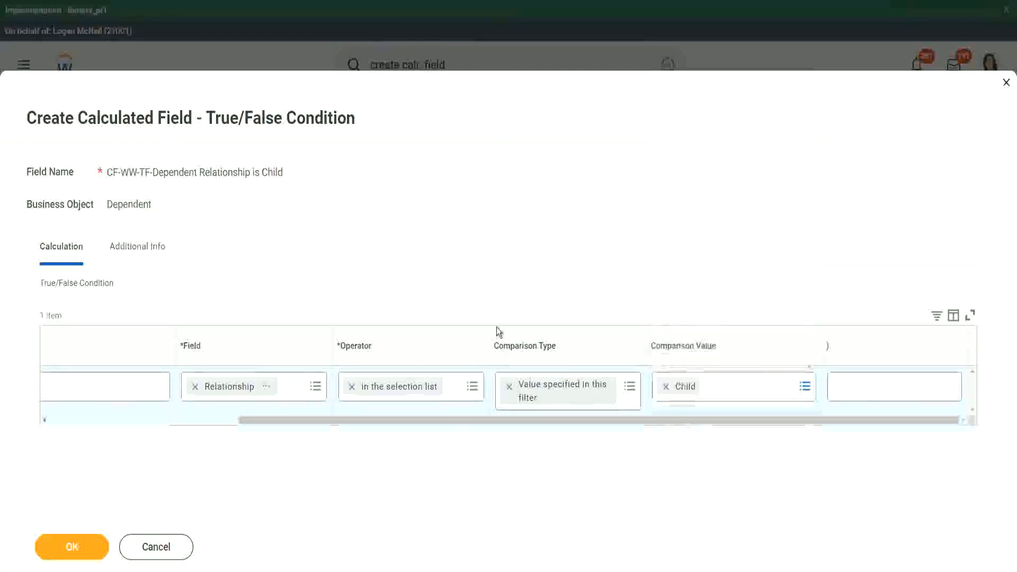
left_click_drag(296, 420, 73, 450)
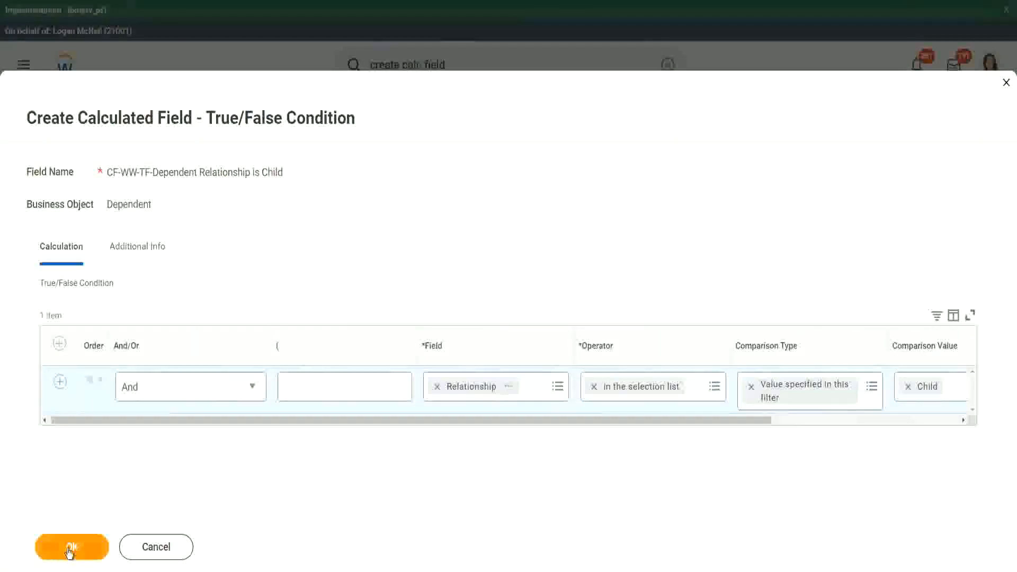
left_click(70, 551)
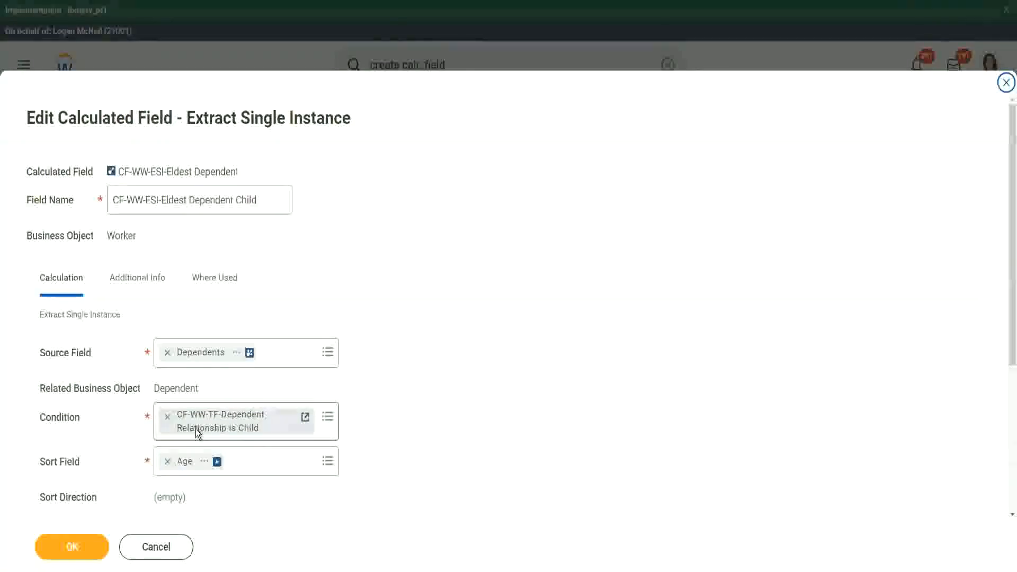
Step: Save the Extract Single Instance field CF-WW-ESI-Eldest Dependent Child with its new condition, and copy its name
scroll(197, 431, "down", 2)
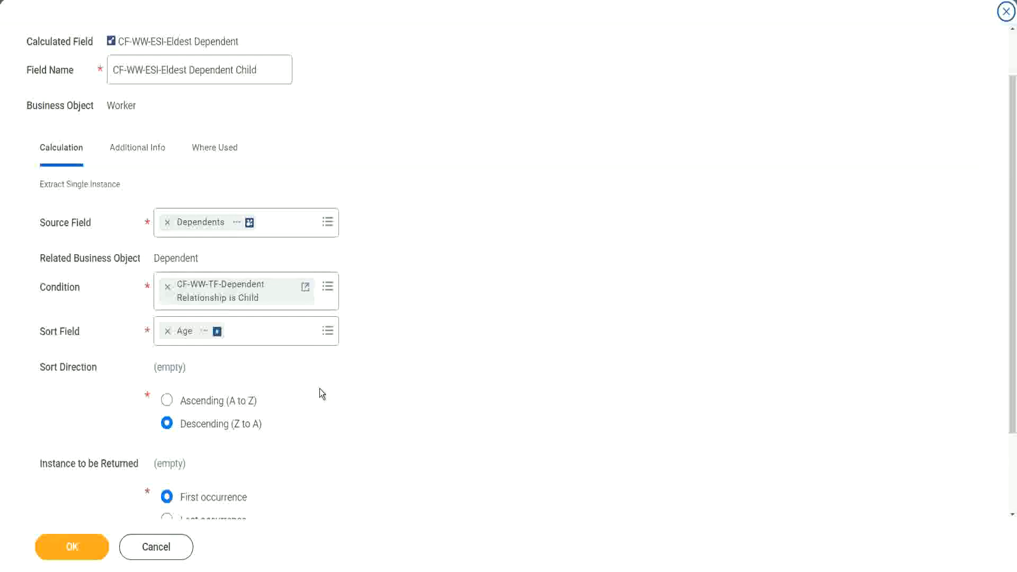
left_click(65, 550)
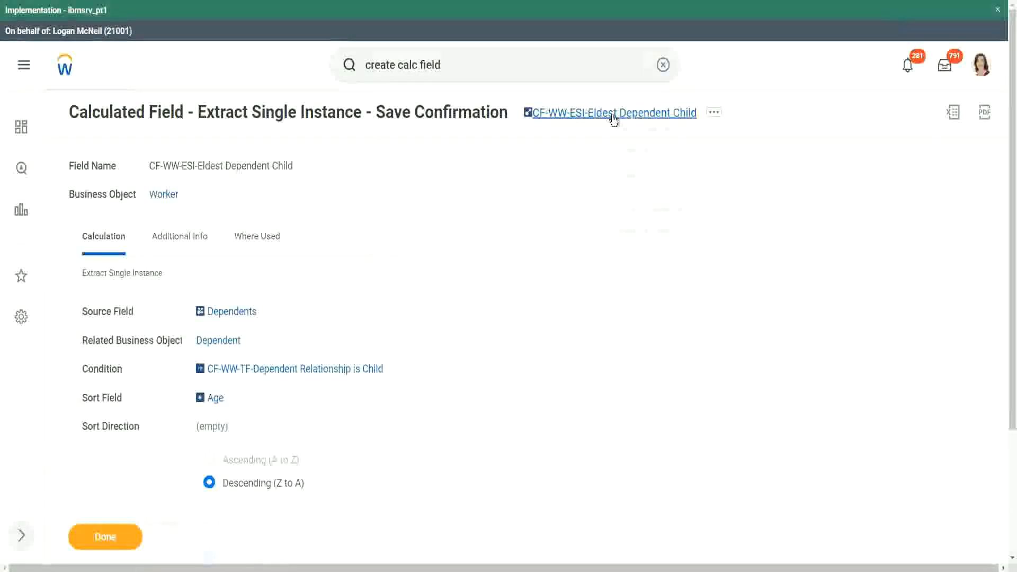
right_click(615, 114)
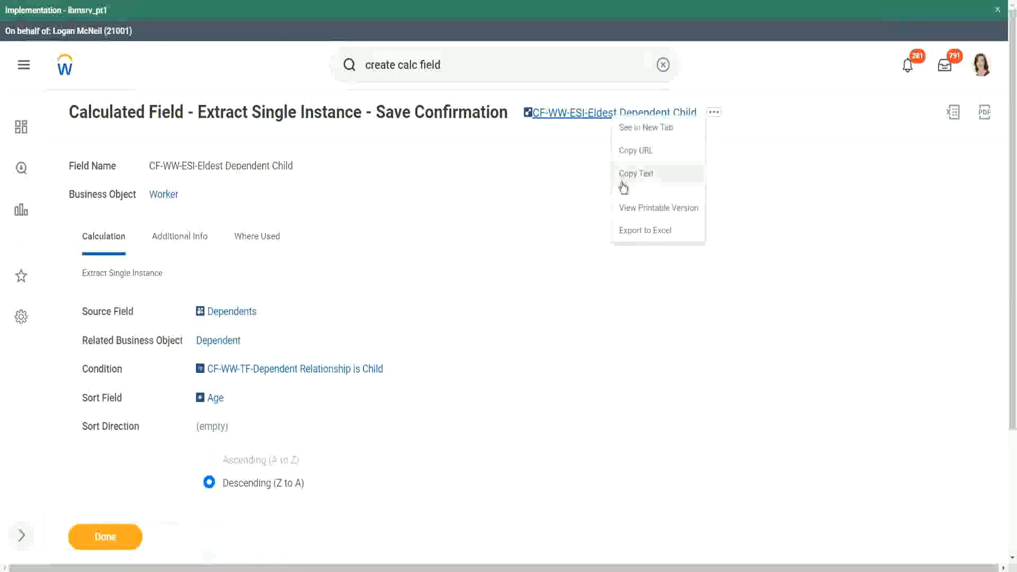
left_click(454, 64)
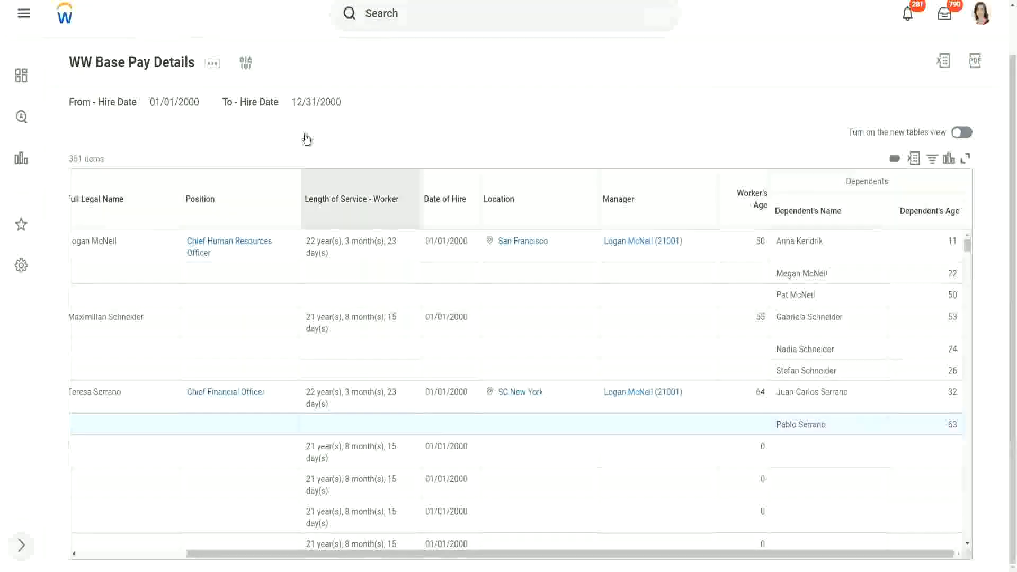
Step: Open the WW Base Pay Details custom report for editing
left_click(214, 68)
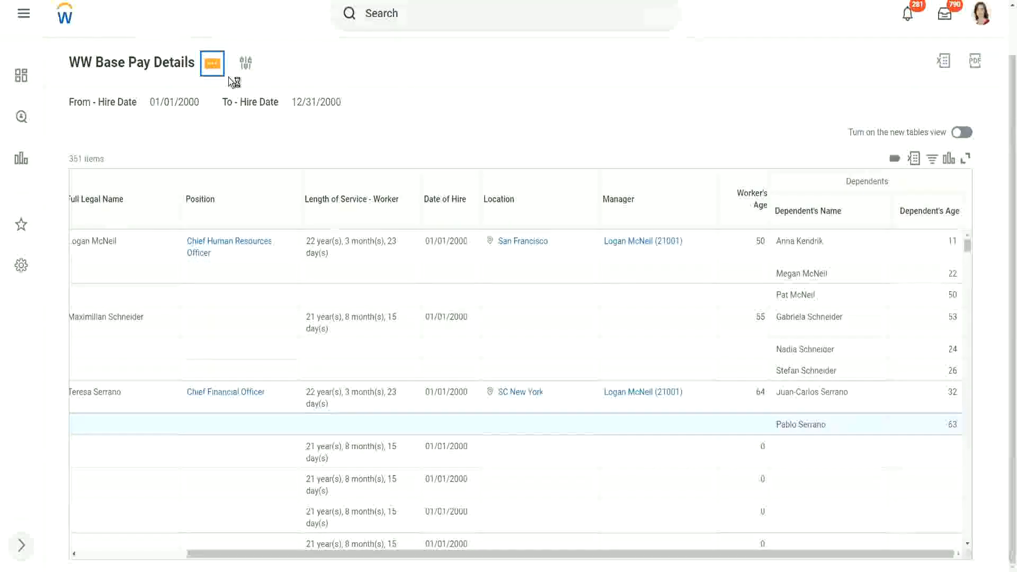
left_click(216, 70)
mouse_move(279, 120)
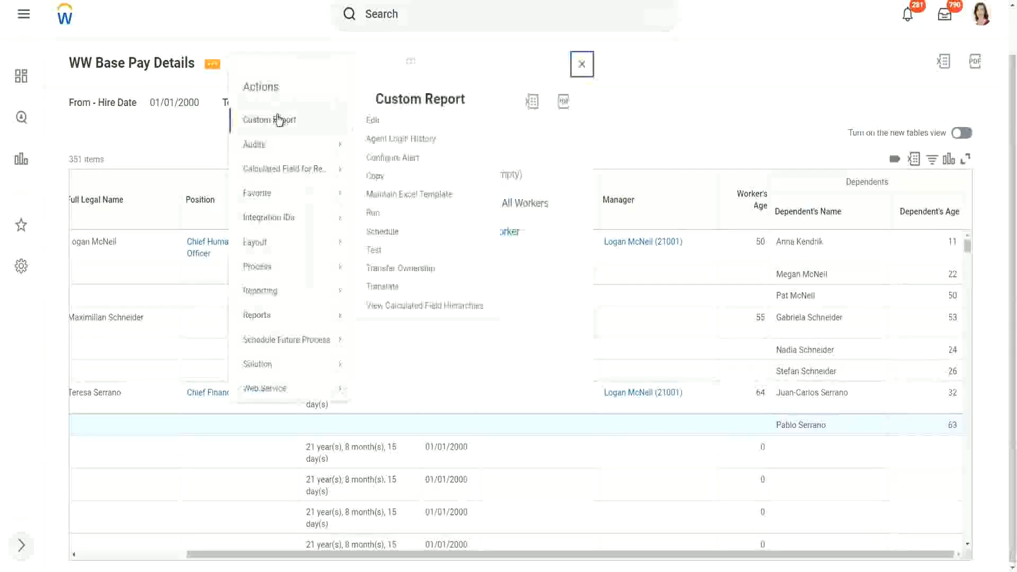
left_click(378, 122)
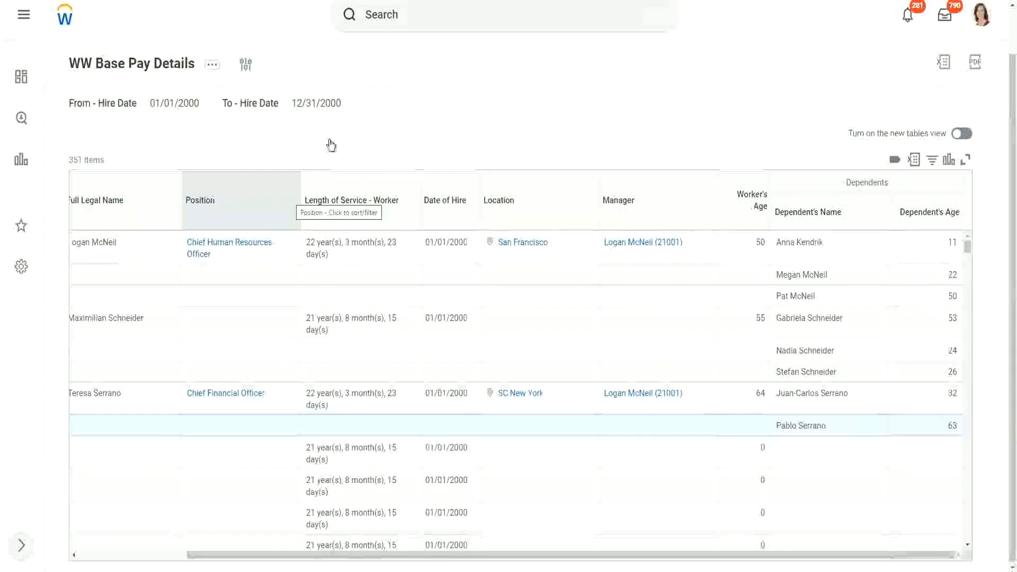
left_click(211, 69)
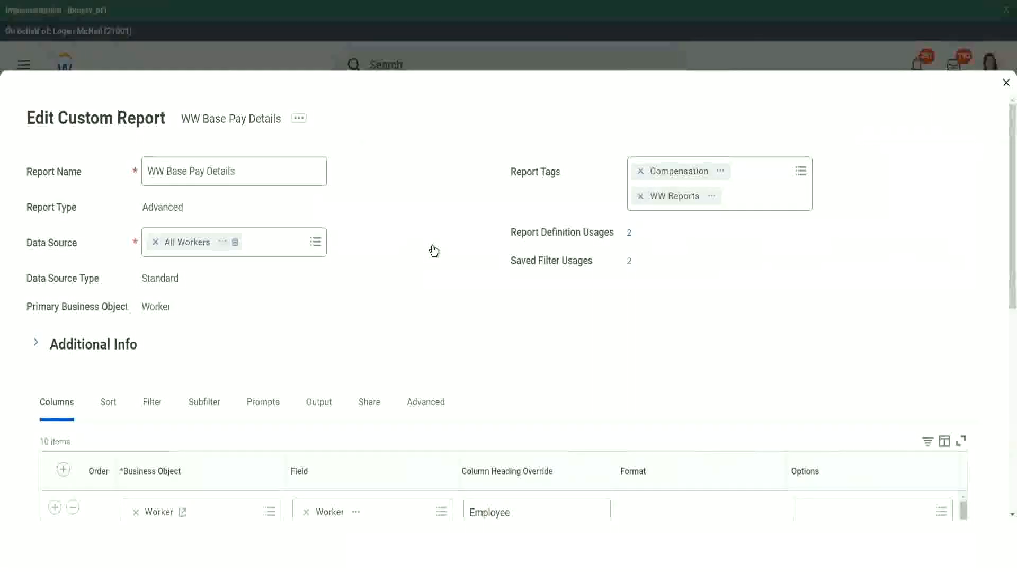
Step: Add a Worker column below Worker's Age in the report, using the field CF-WW-ESI-Eldest Dependent Child
scroll(434, 251, "down", 5)
scroll(286, 386, "down", 3)
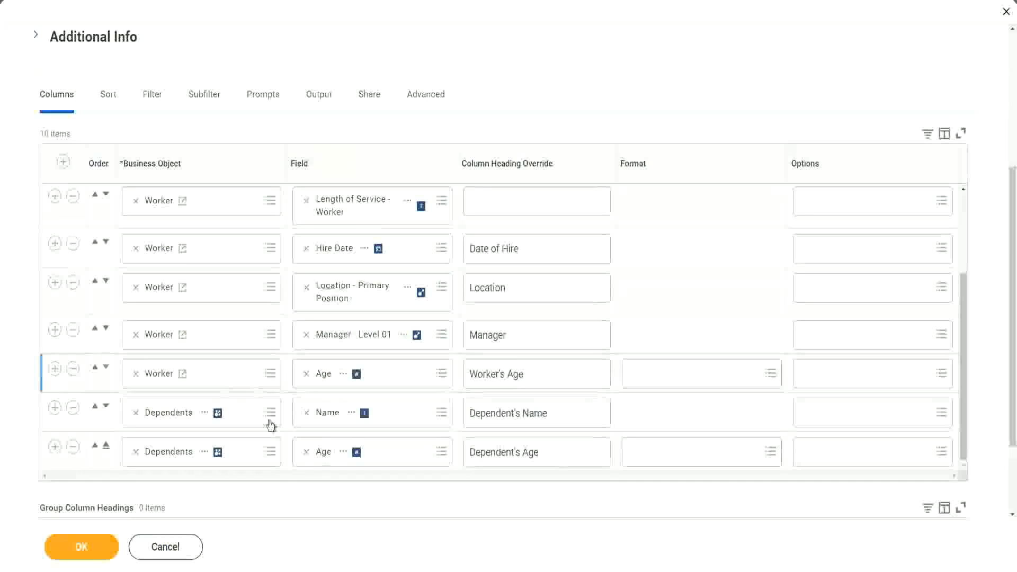
left_click(55, 370)
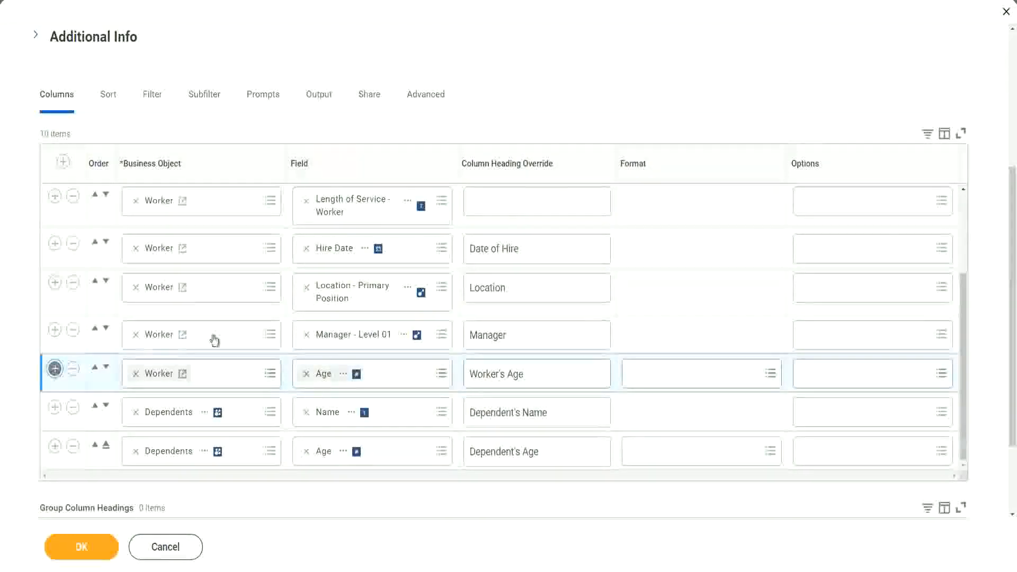
scroll(257, 286, "down", 1)
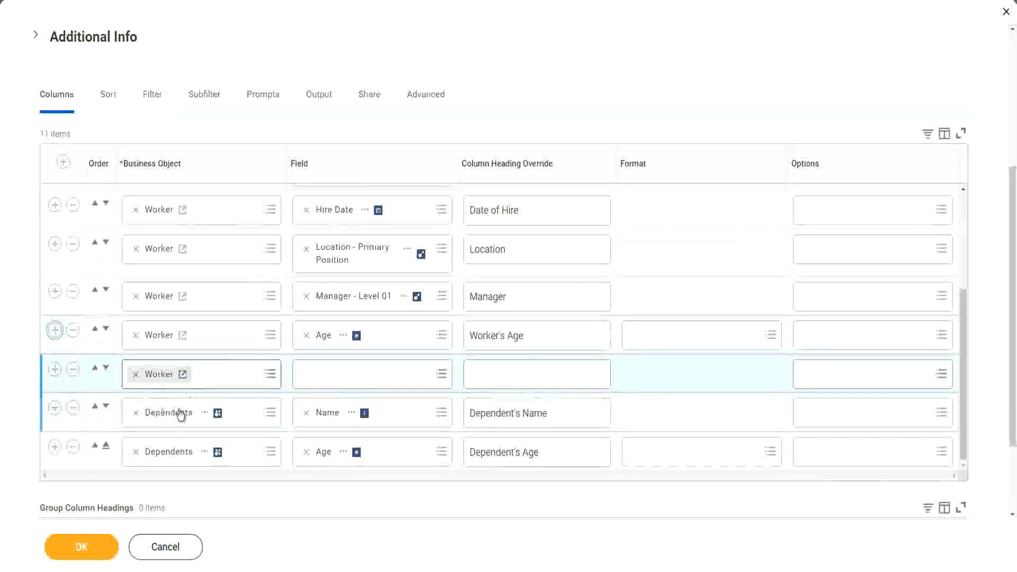
left_click(336, 370)
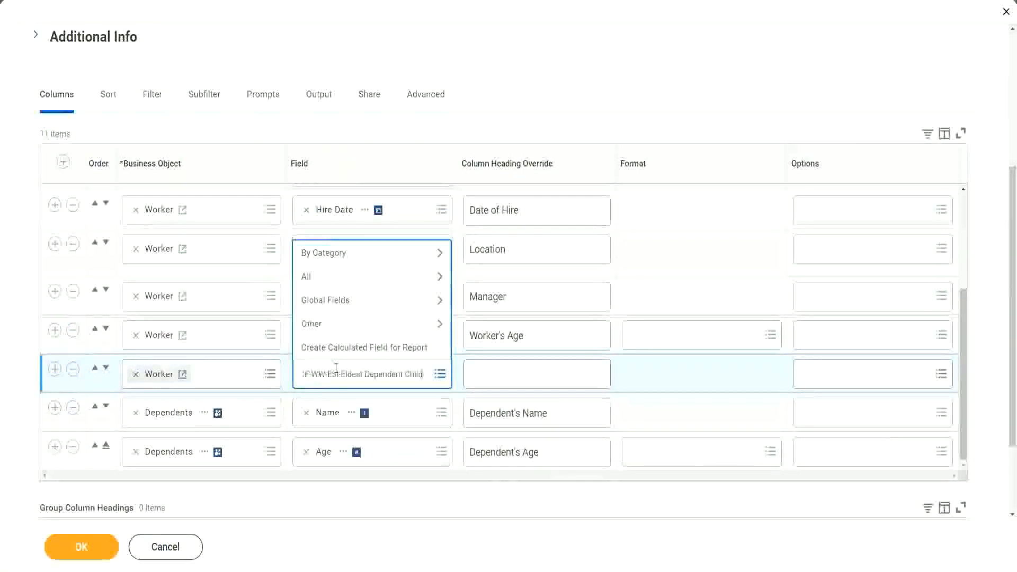
type("CF-WW-EBI-Eldest Dependent Child")
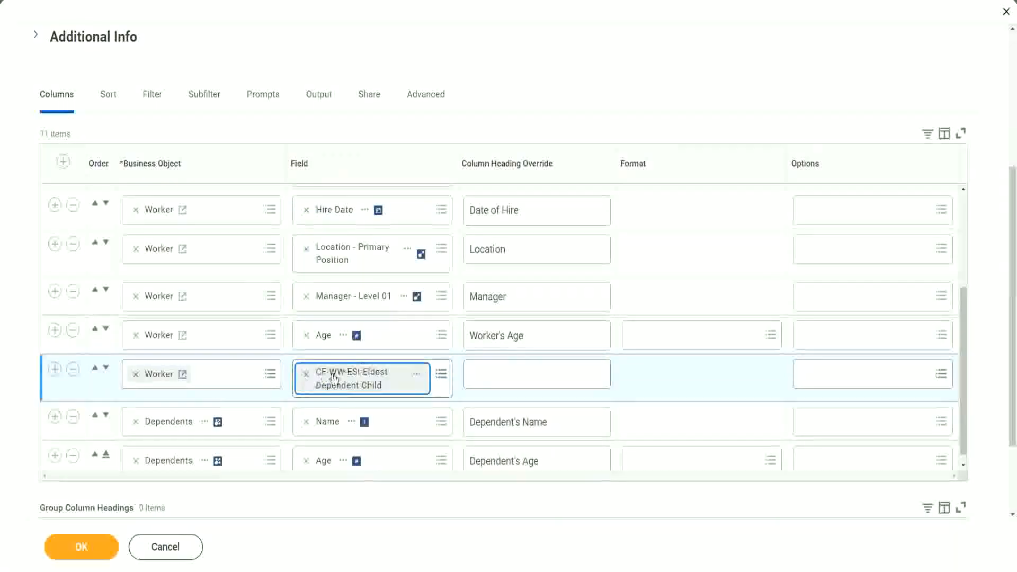
Step: Set the new column's heading override to Eldest Dependent Child and save the report
left_click(490, 375)
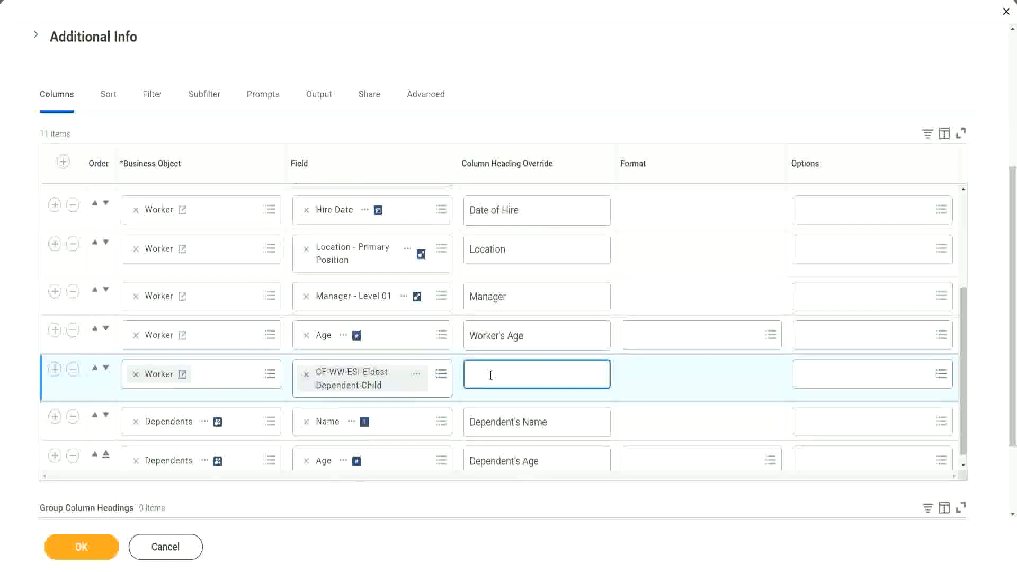
type("Eld")
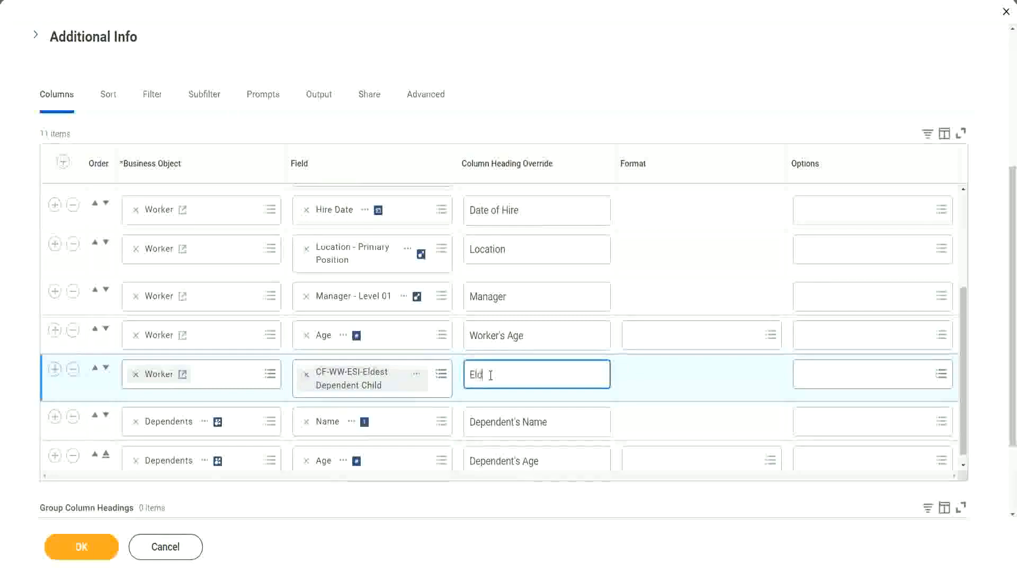
type("est De")
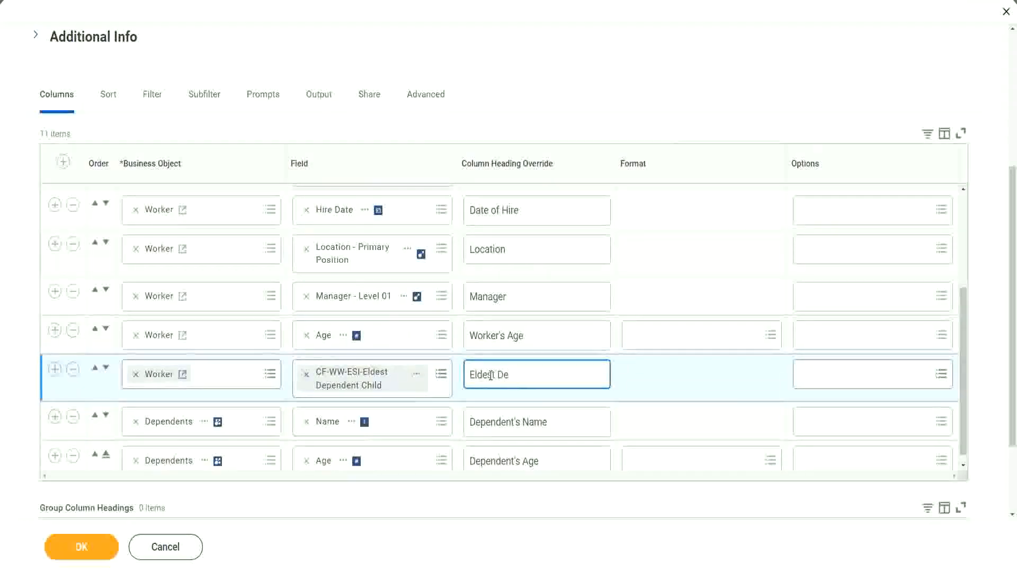
type("penden")
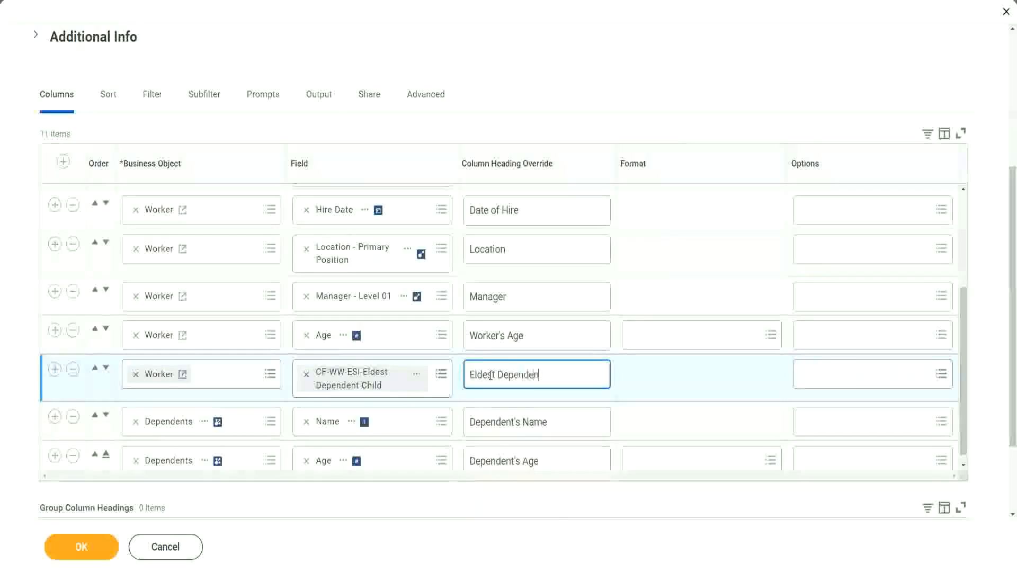
type("t Child")
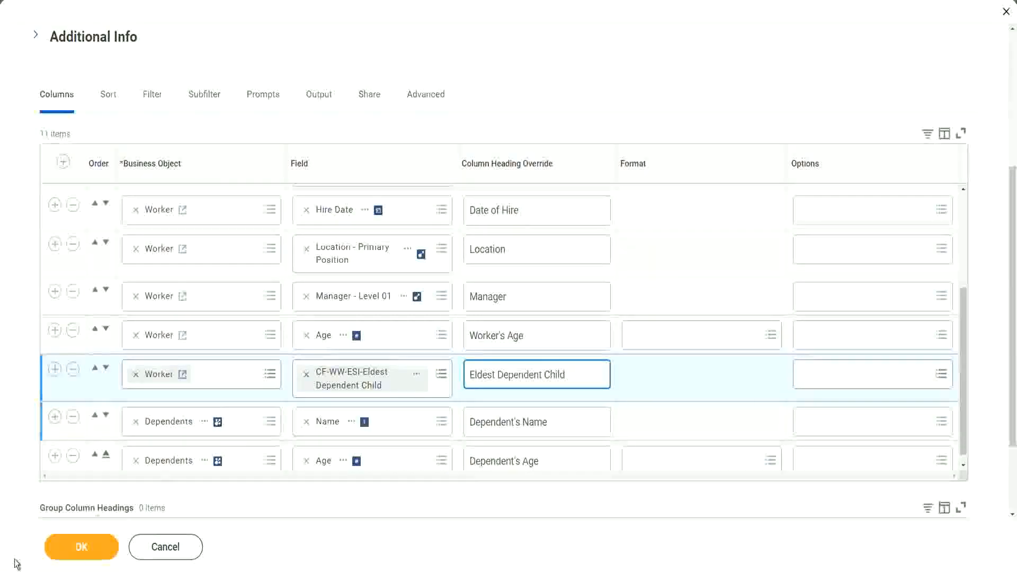
left_click(125, 479)
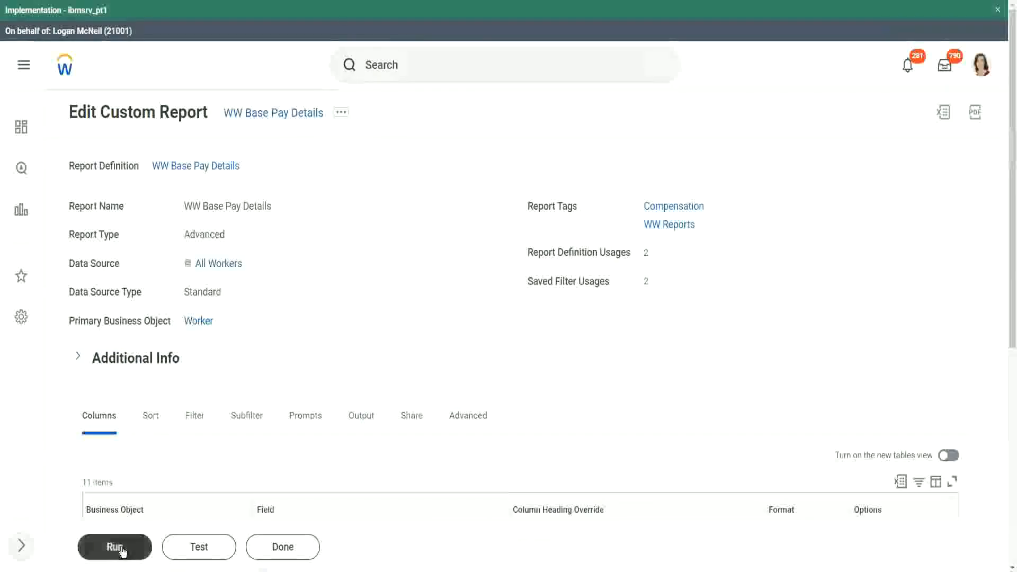
Step: Run the WW Base Pay Details report for hire dates from 01/01/2000 to 12/31/2000
left_click(119, 548)
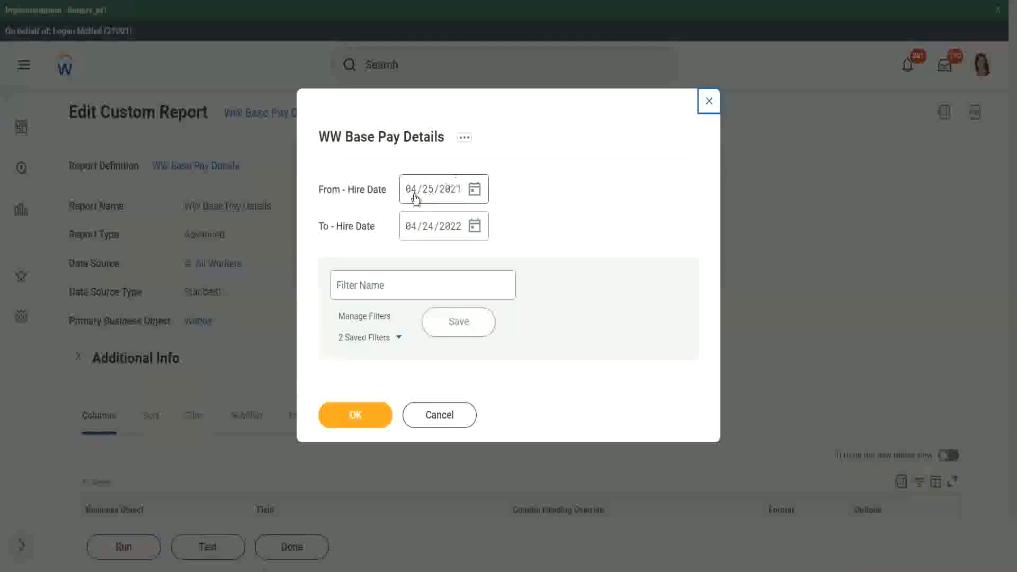
left_click(410, 196)
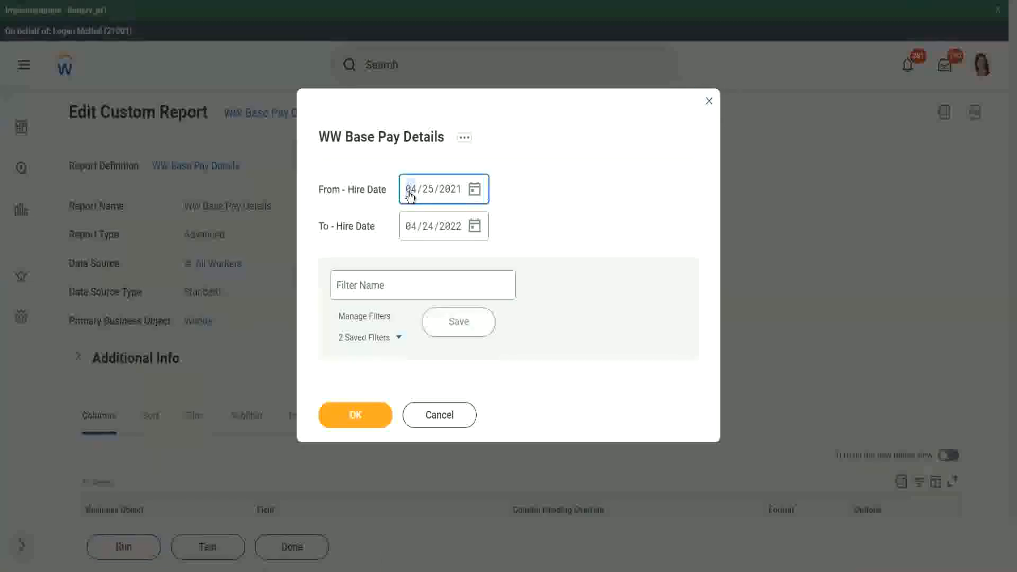
type("0101")
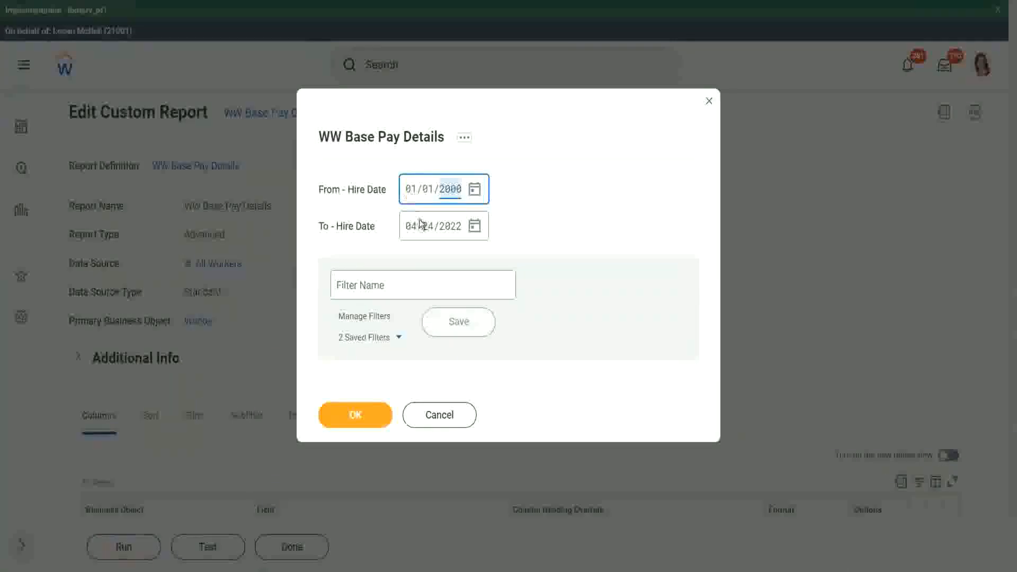
left_click(411, 234)
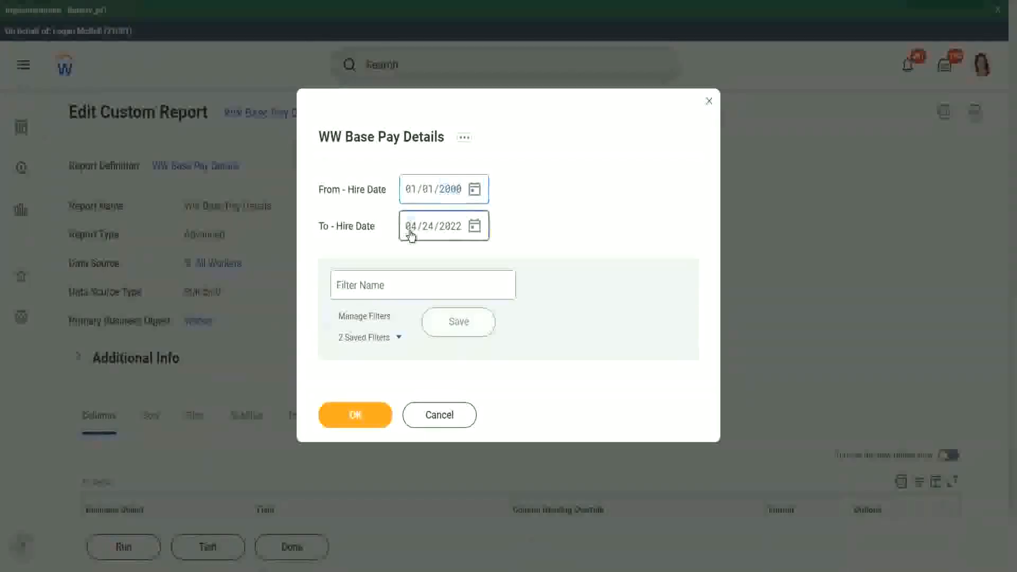
type("1231")
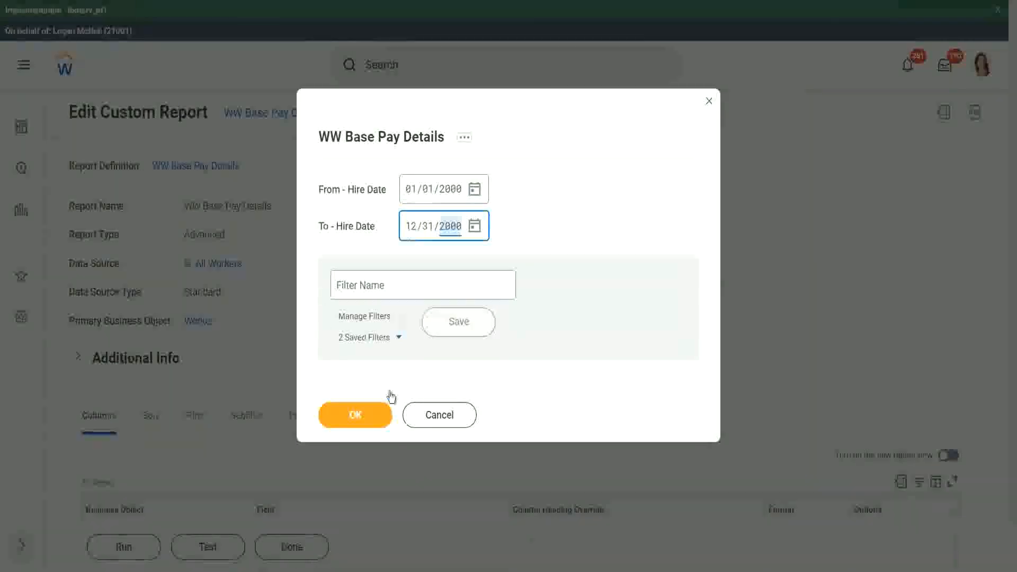
left_click(369, 417)
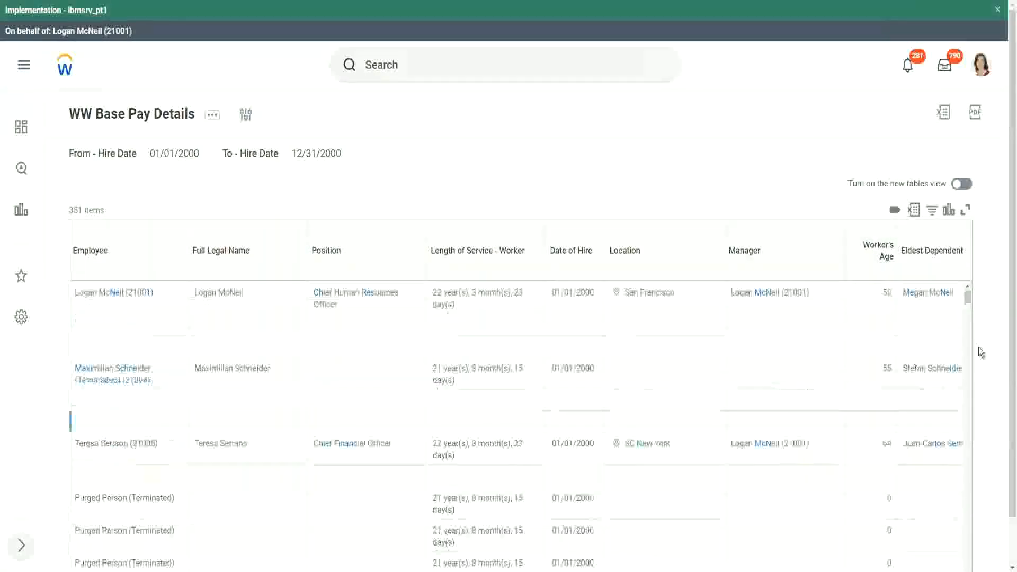
Step: Compare the first worker's Eldest Dependent Child value with the names and ages of that worker's dependents
scroll(1001, 397, "down", 1)
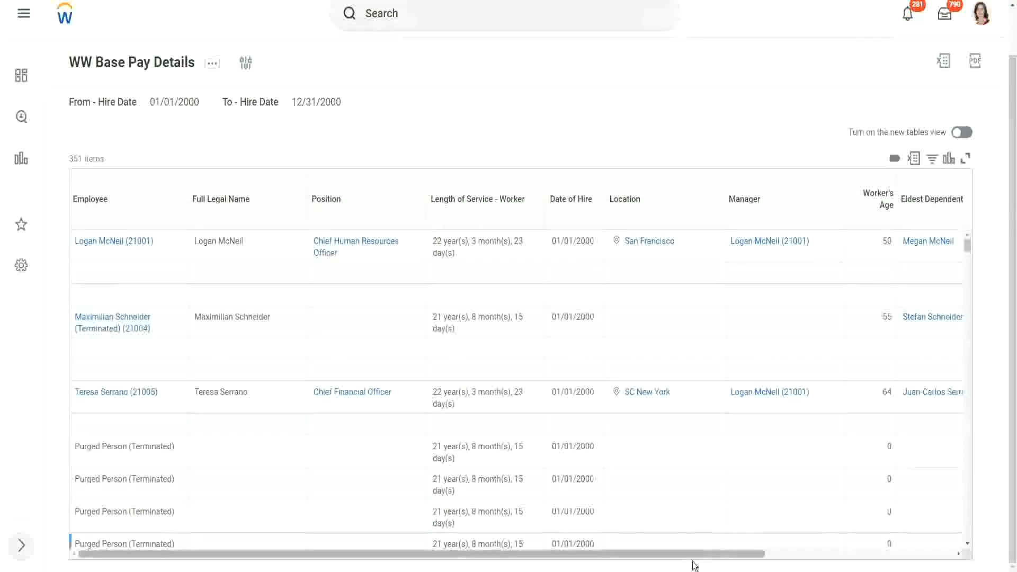
left_click_drag(709, 555, 934, 566)
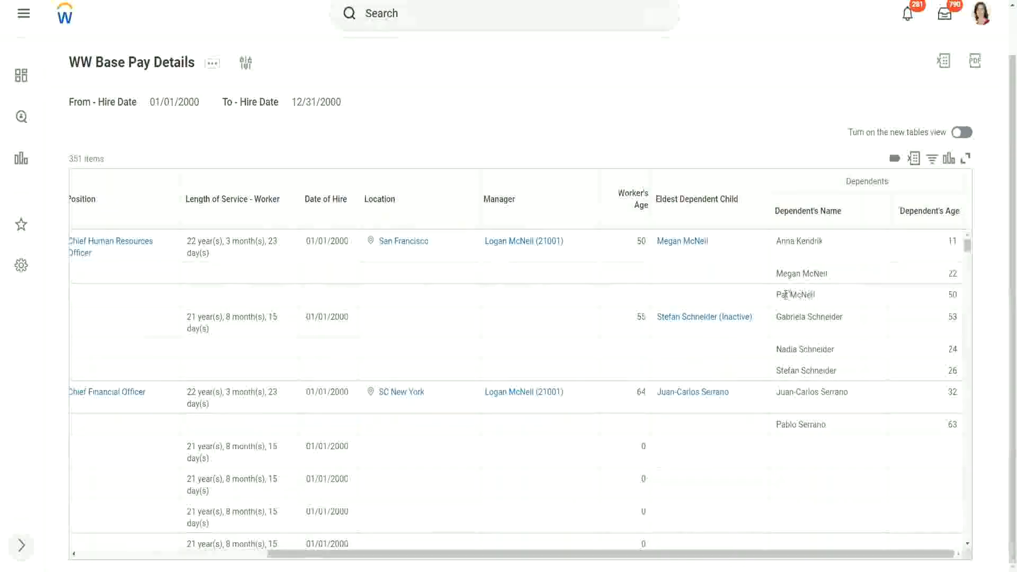
left_click_drag(778, 296, 830, 279)
left_click_drag(777, 241, 824, 249)
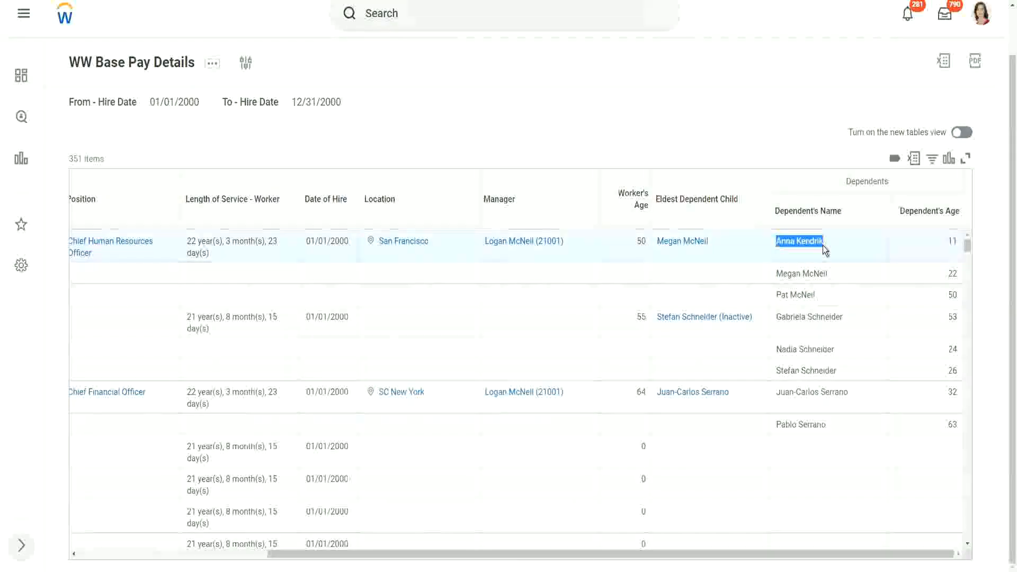
left_click(807, 238)
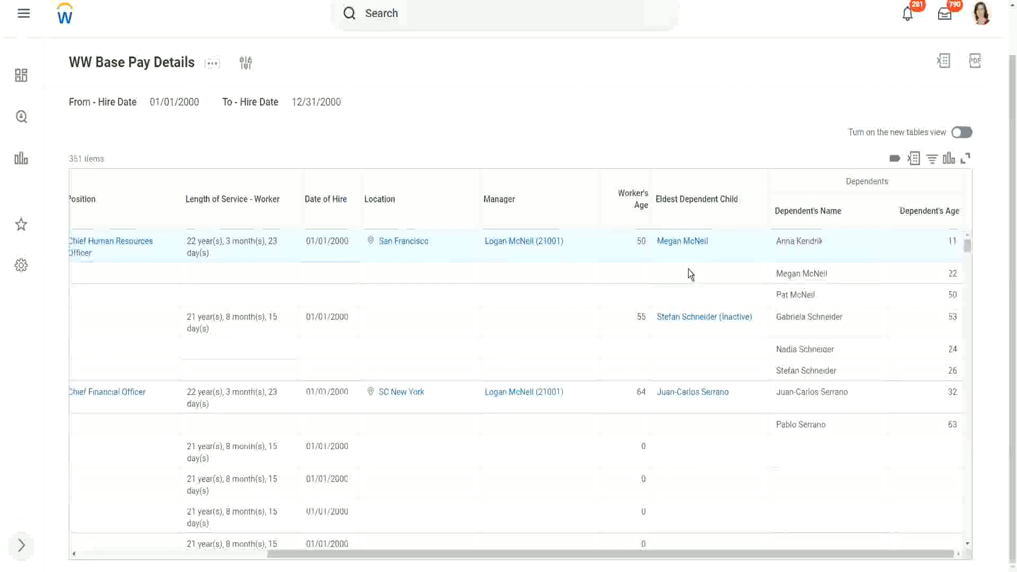
Step: View the first worker's eldest dependent child in a new tab and check the relationship and age
right_click(678, 241)
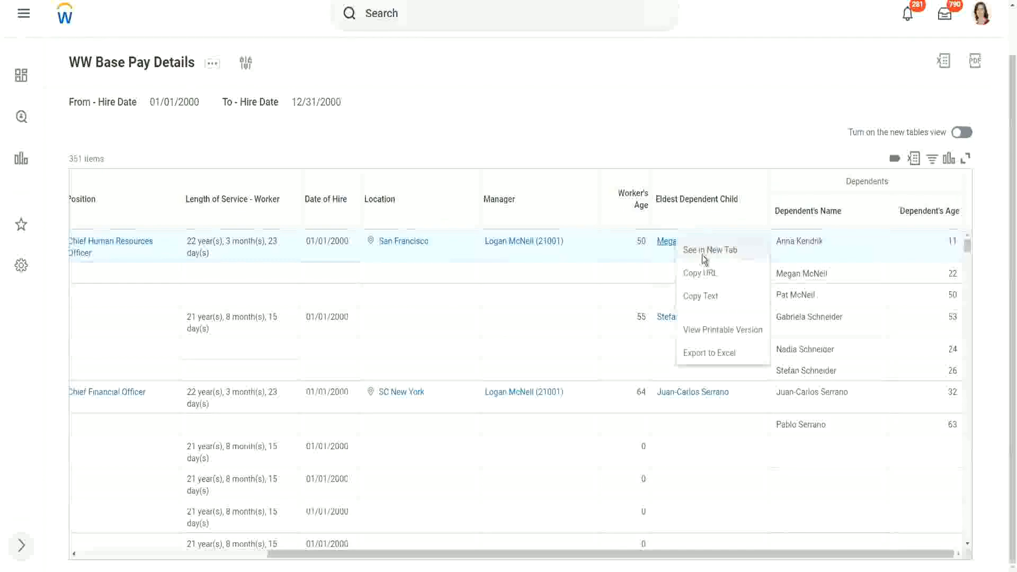
left_click(702, 255)
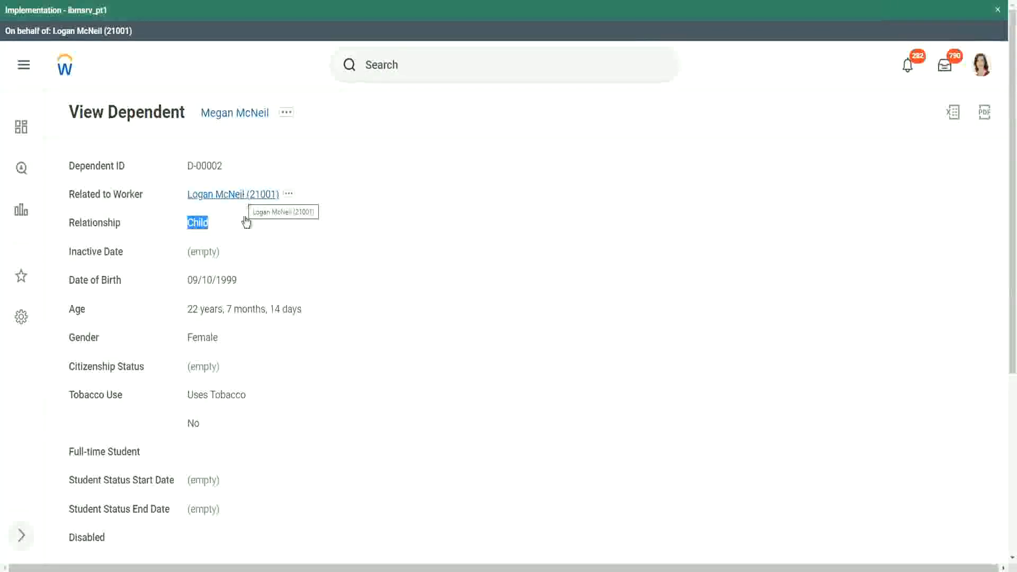
left_click(299, 306)
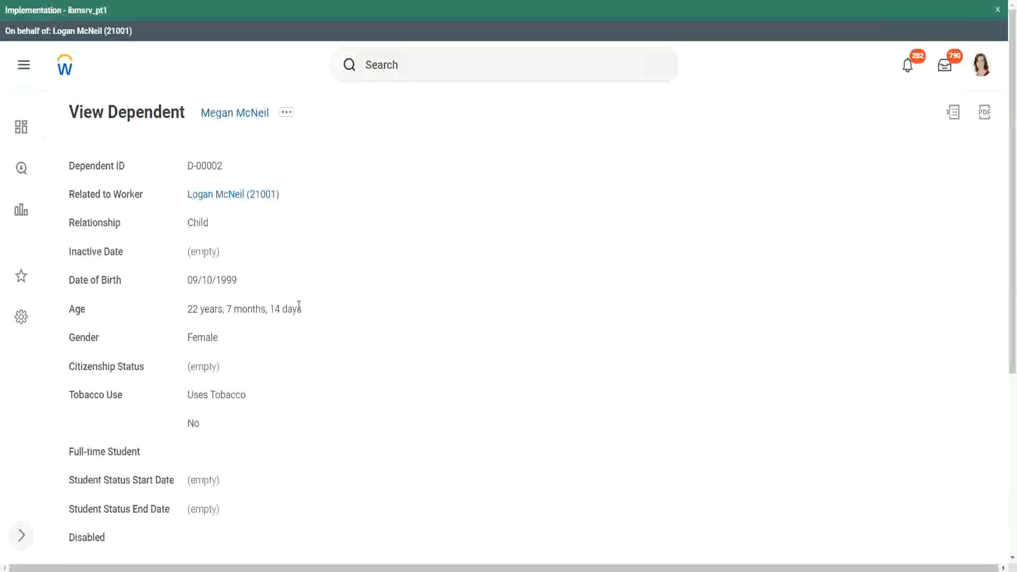
scroll(283, 343, "down", 3)
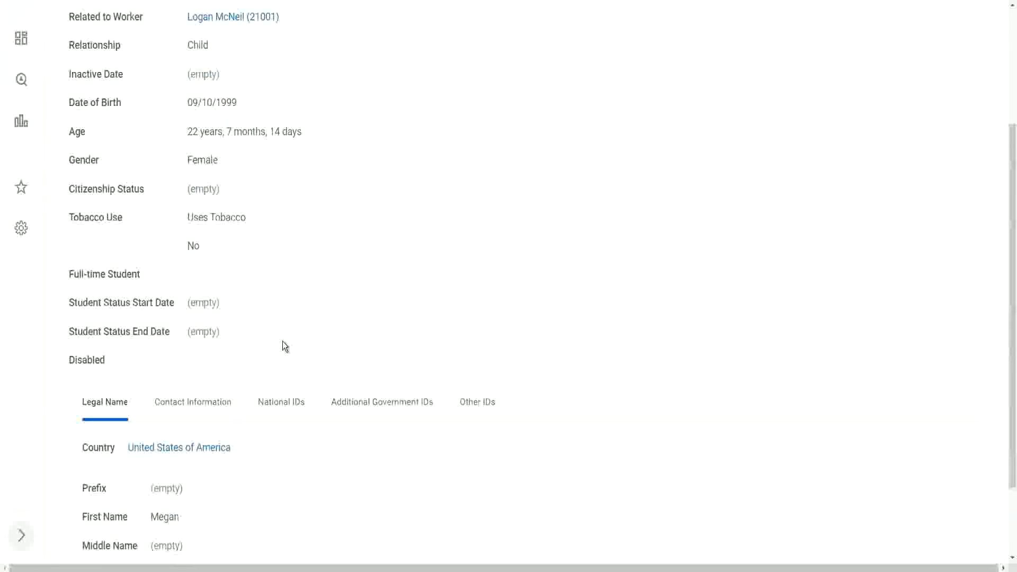
scroll(282, 345, "down", 2)
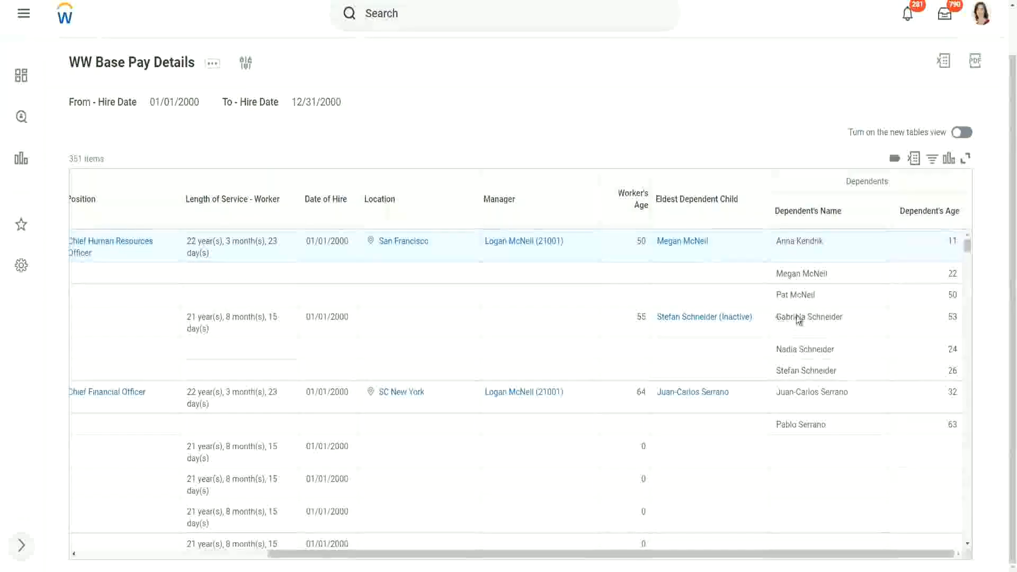
Step: Check the Eldest Dependent Child values of the second and third workers against their listed dependents
left_click_drag(777, 318, 843, 318)
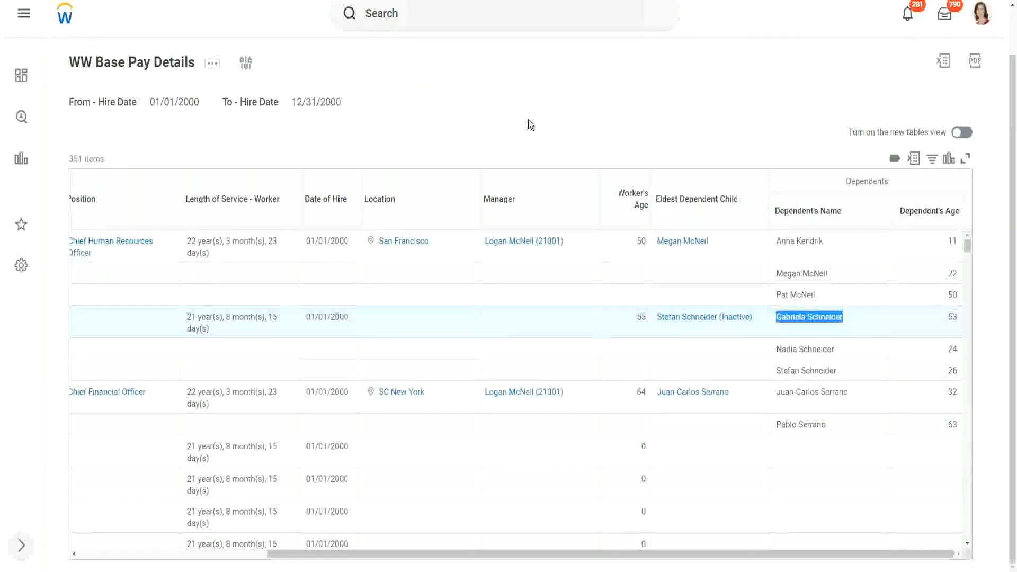
left_click(512, 127)
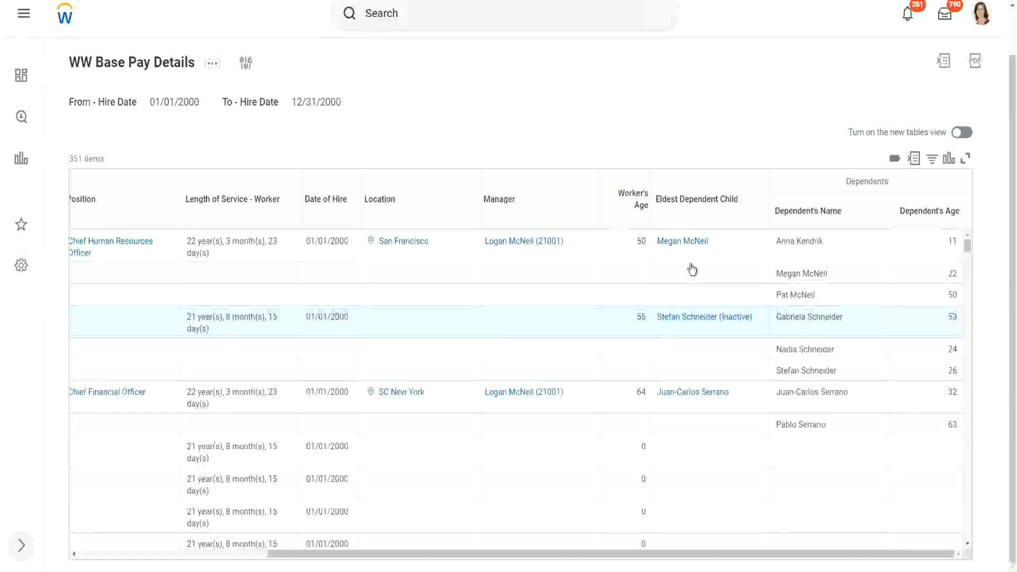
scroll(810, 376, "down", 2)
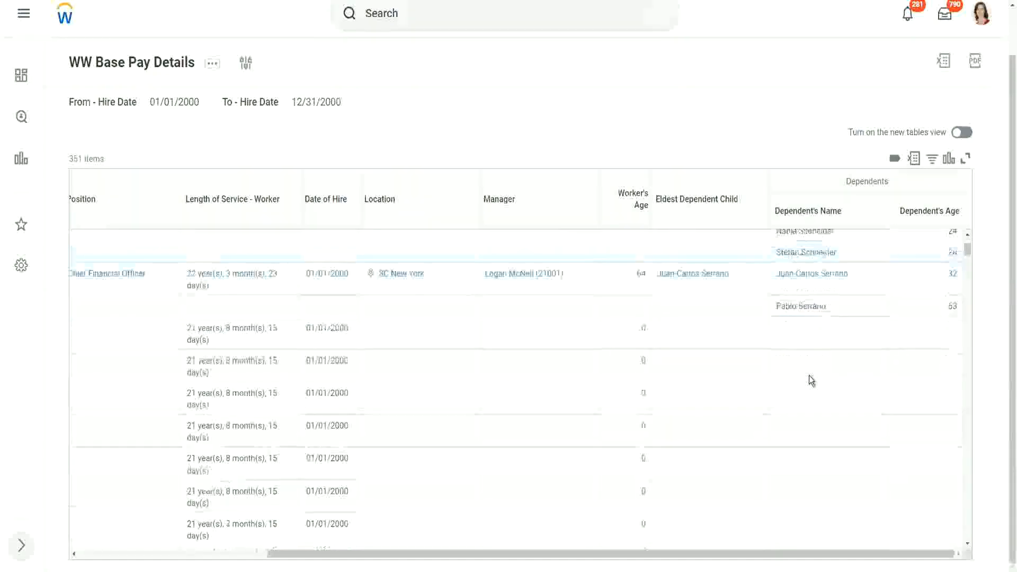
scroll(809, 376, "up", 1)
scroll(809, 376, "up", 1)
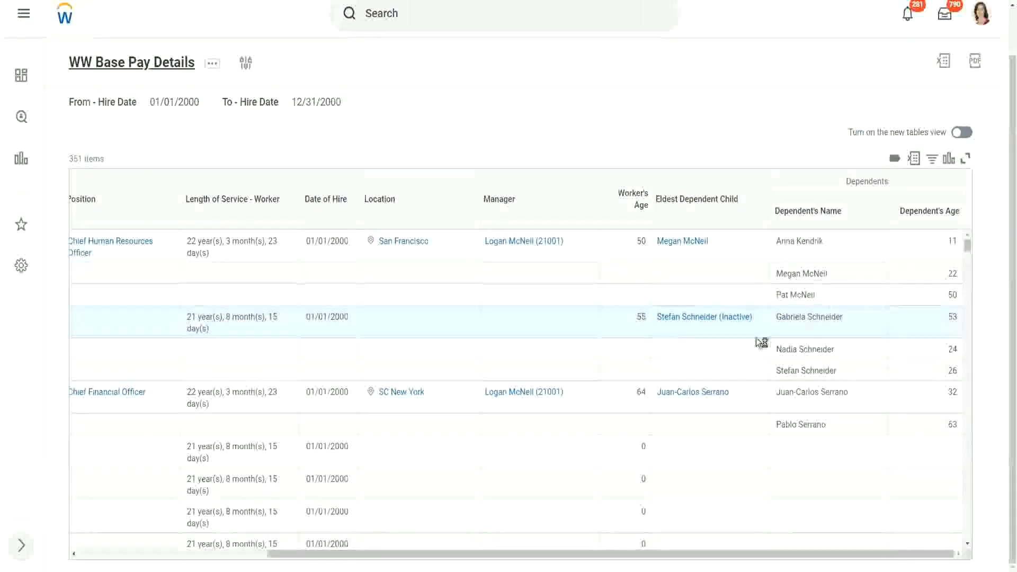
Step: Open the WW Base Pay Details report definition for editing and bring up its column list
scroll(761, 380, "down", 3)
scroll(706, 404, "down", 1)
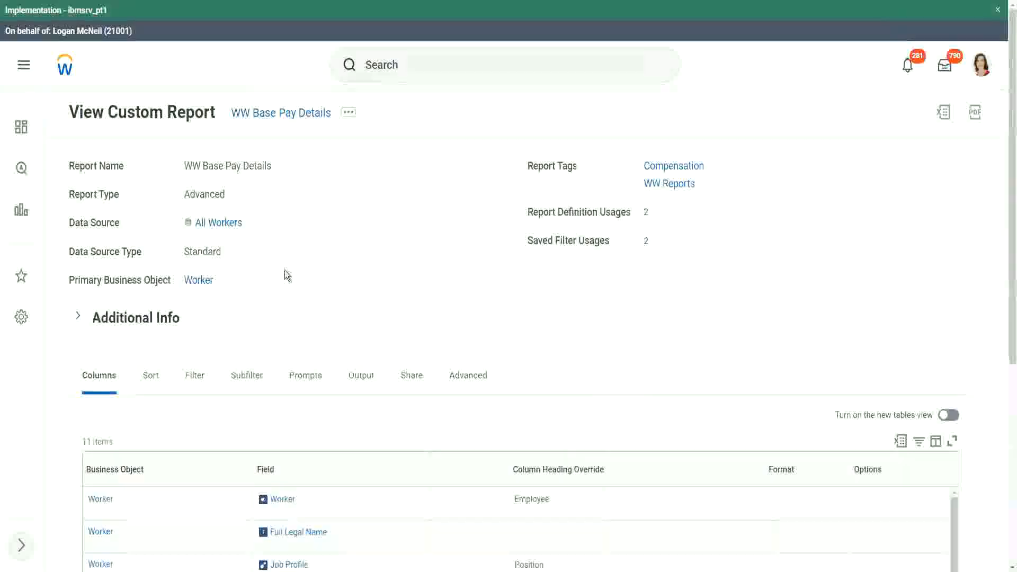
left_click(350, 116)
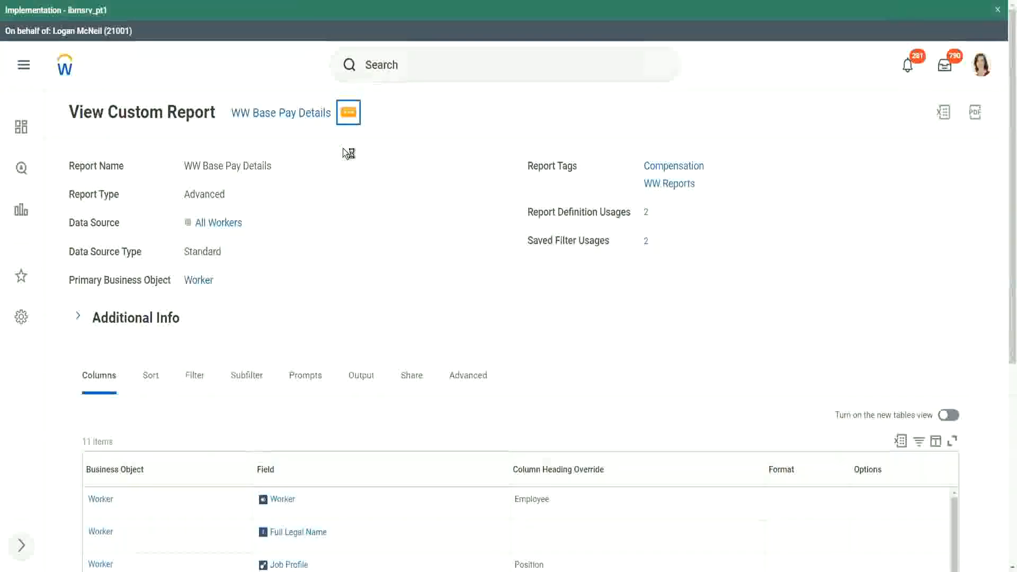
mouse_move(406, 173)
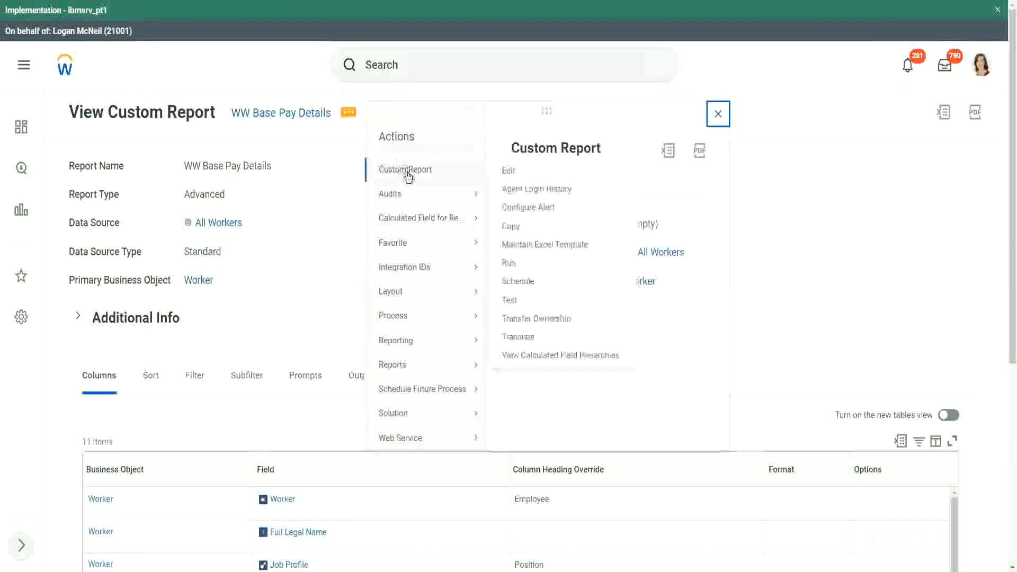
left_click(510, 171)
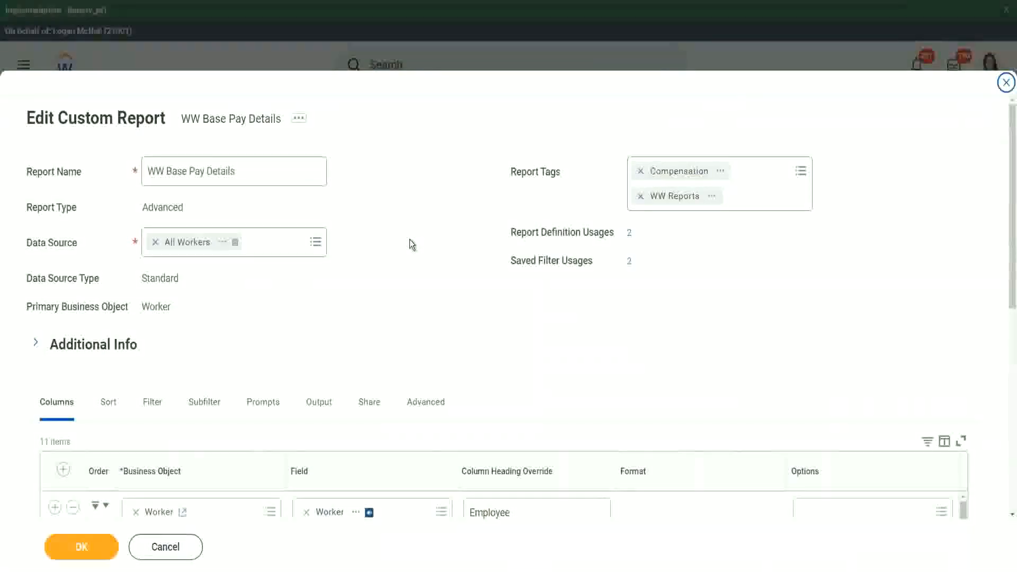
scroll(413, 245, "down", 4)
scroll(412, 244, "down", 1)
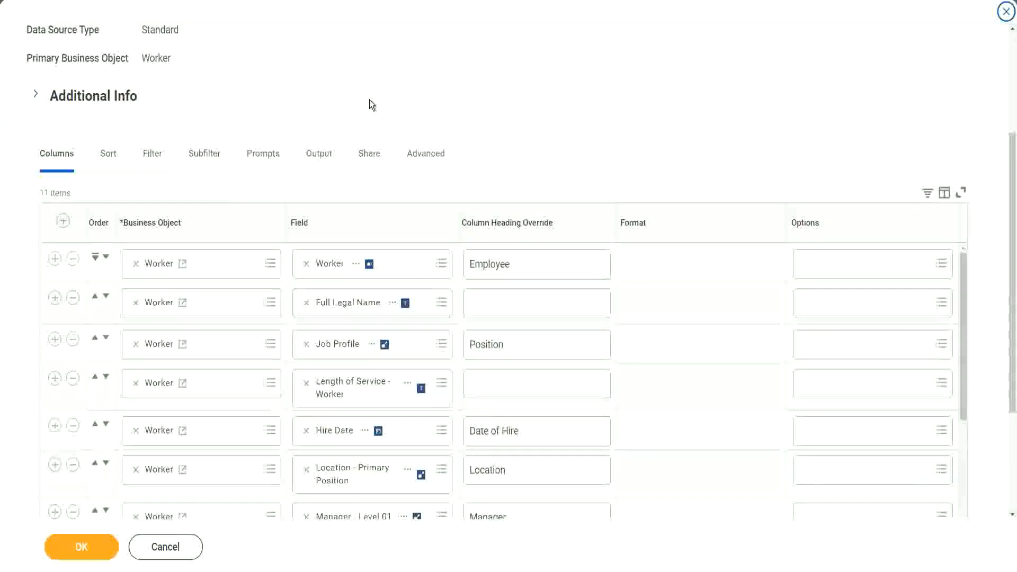
Step: Add an instance filter condition below the Employee condition, using the report field CF-WW-ESI-Eldest Dependent Child
scroll(370, 100, "down", 5)
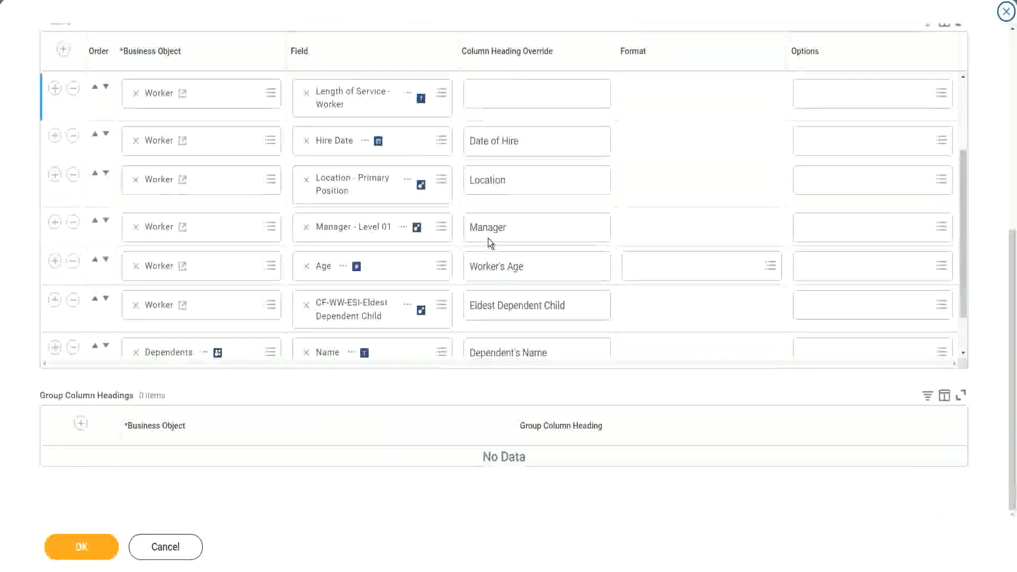
scroll(488, 238, "down", 1)
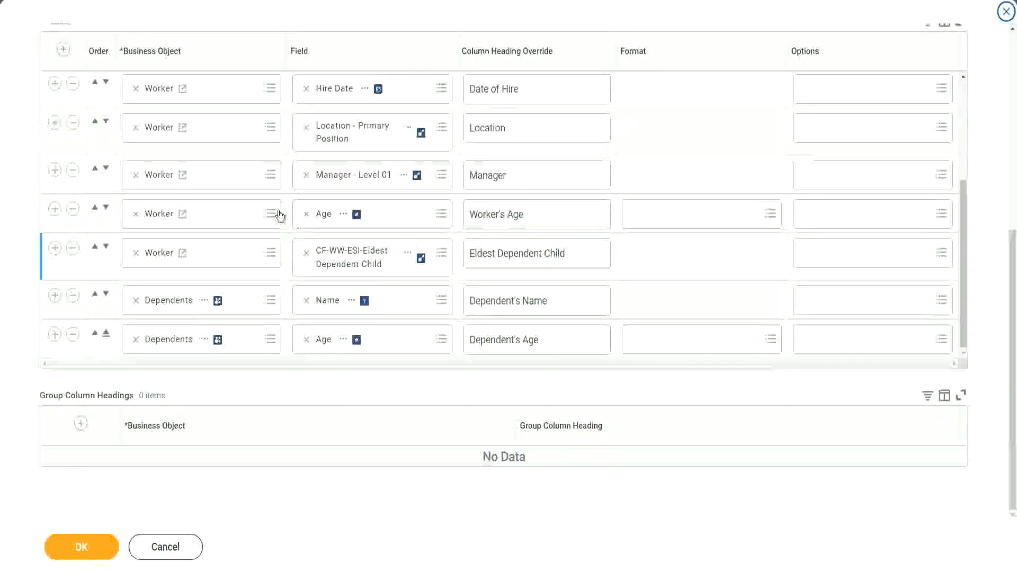
scroll(268, 175, "up", 5)
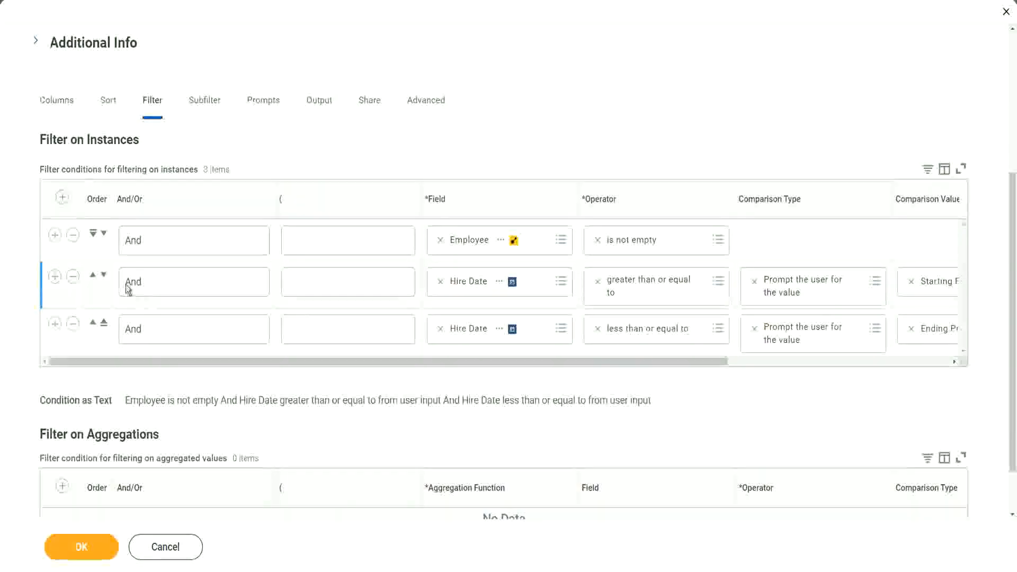
left_click(56, 236)
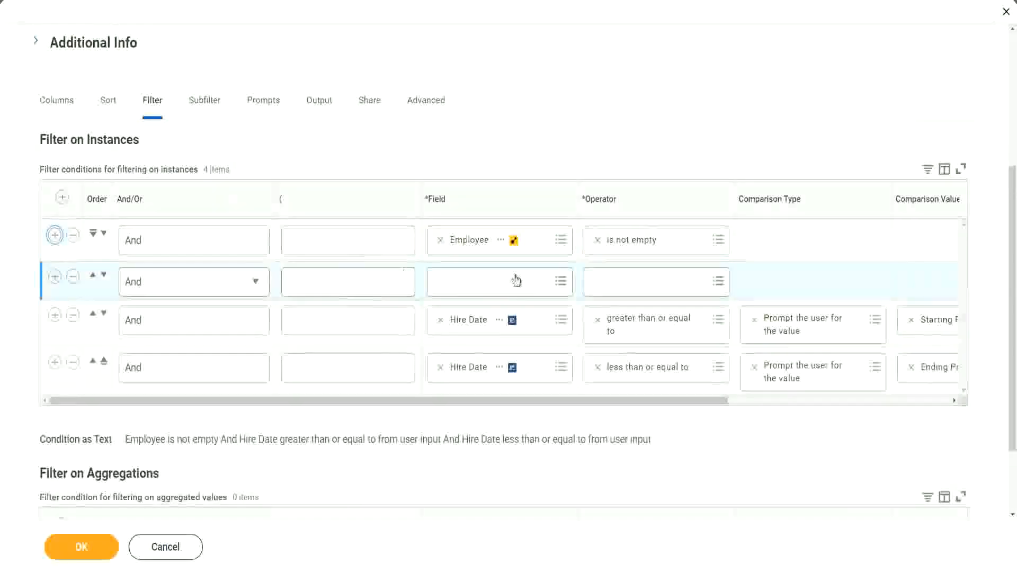
left_click(515, 279)
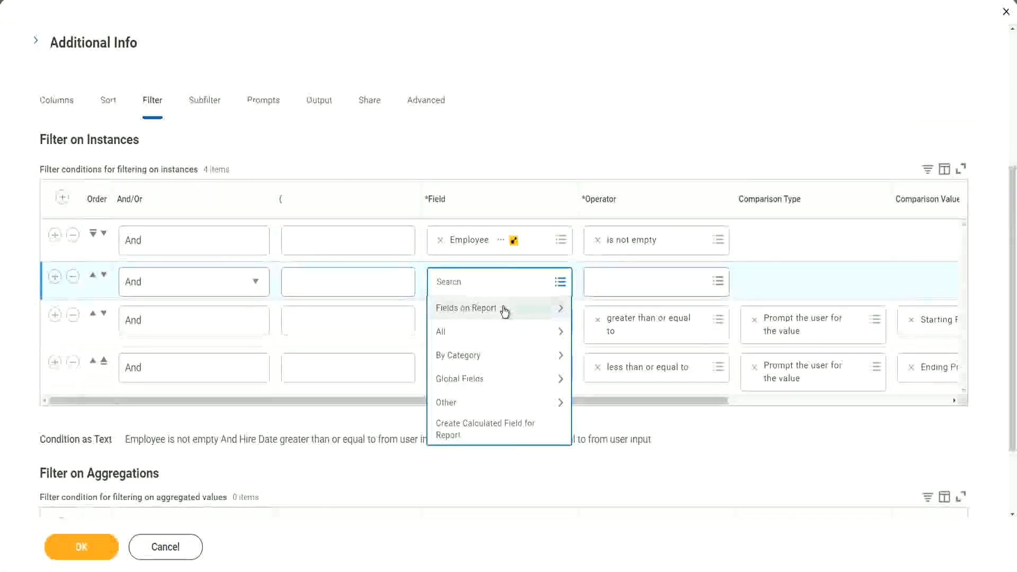
left_click(504, 309)
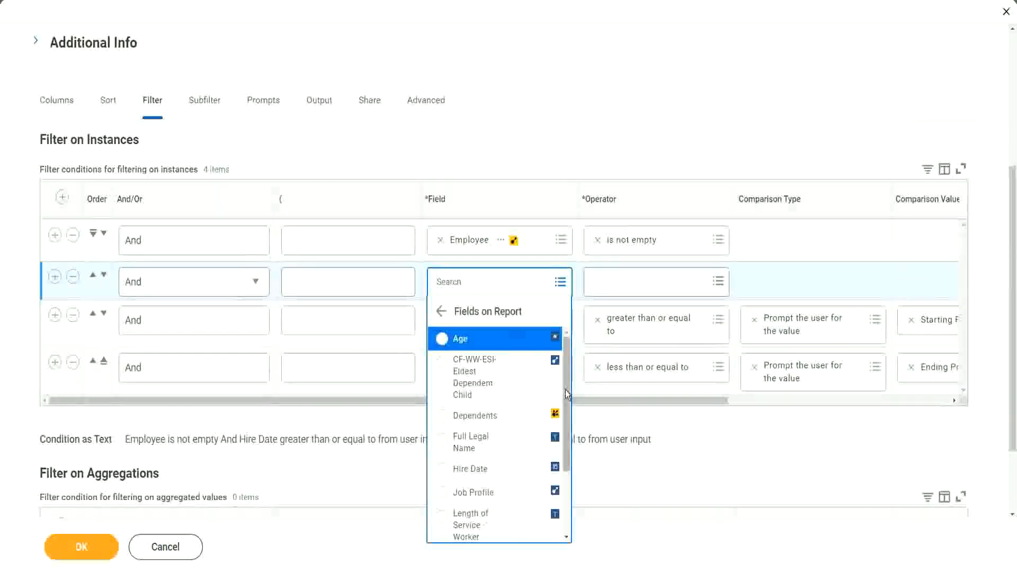
mouse_move(565, 390)
left_mouse_down()
mouse_move(567, 472)
mouse_move(567, 387)
left_mouse_up()
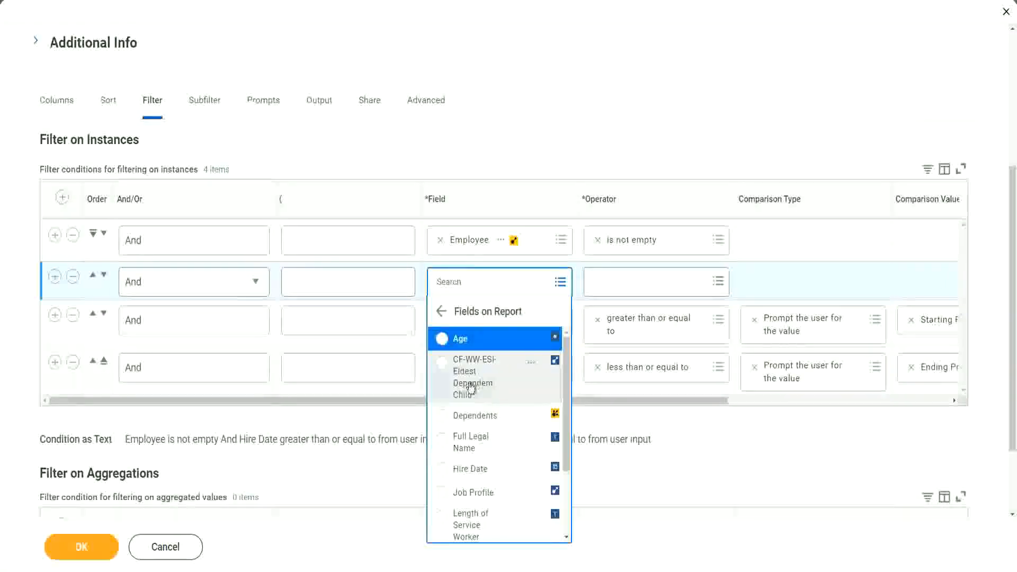
left_click(471, 388)
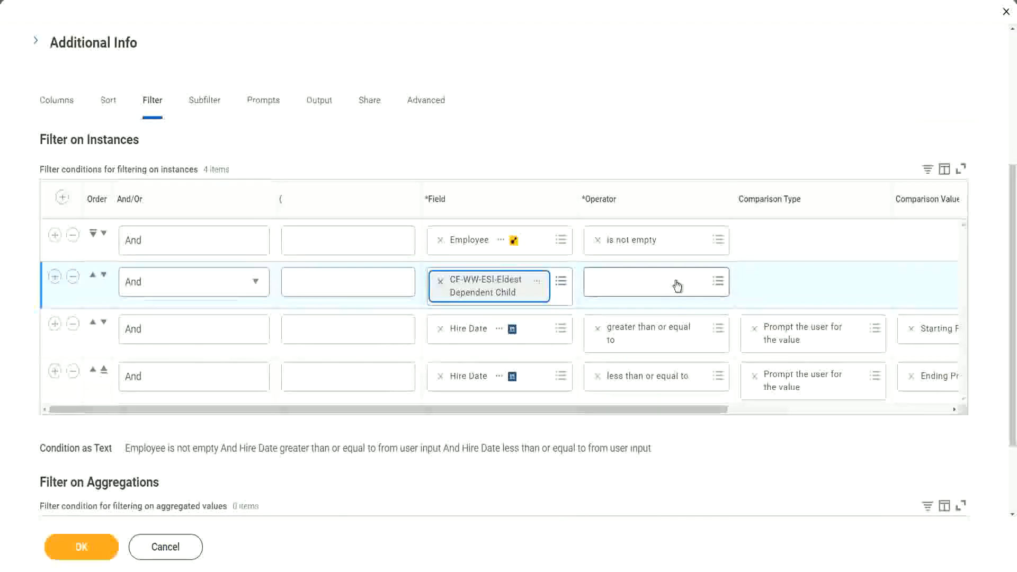
Step: Set the Eldest Dependent Child condition's operator to is not empty and save the report definition
left_click(677, 286)
left_click(653, 313)
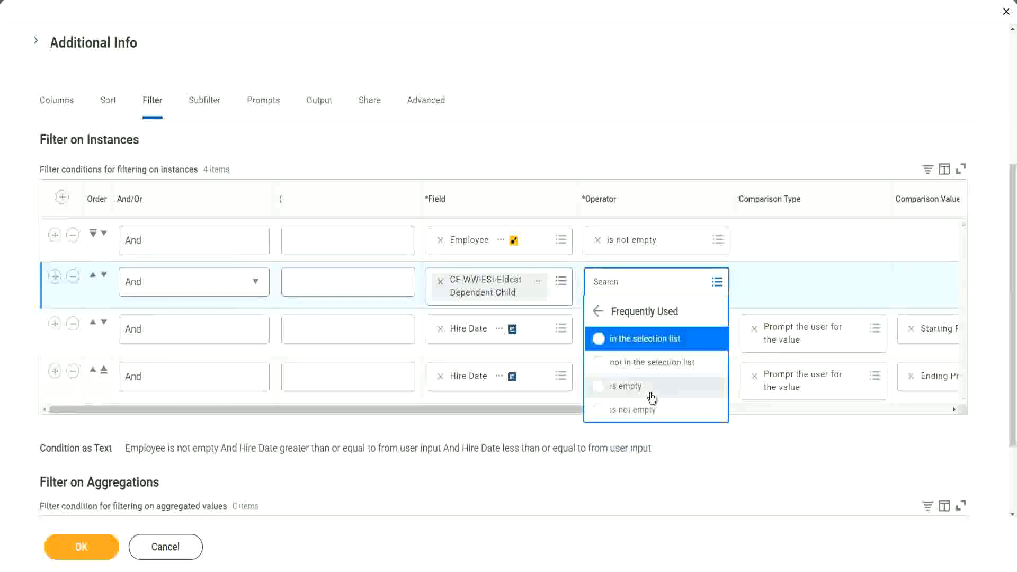
left_click(646, 411)
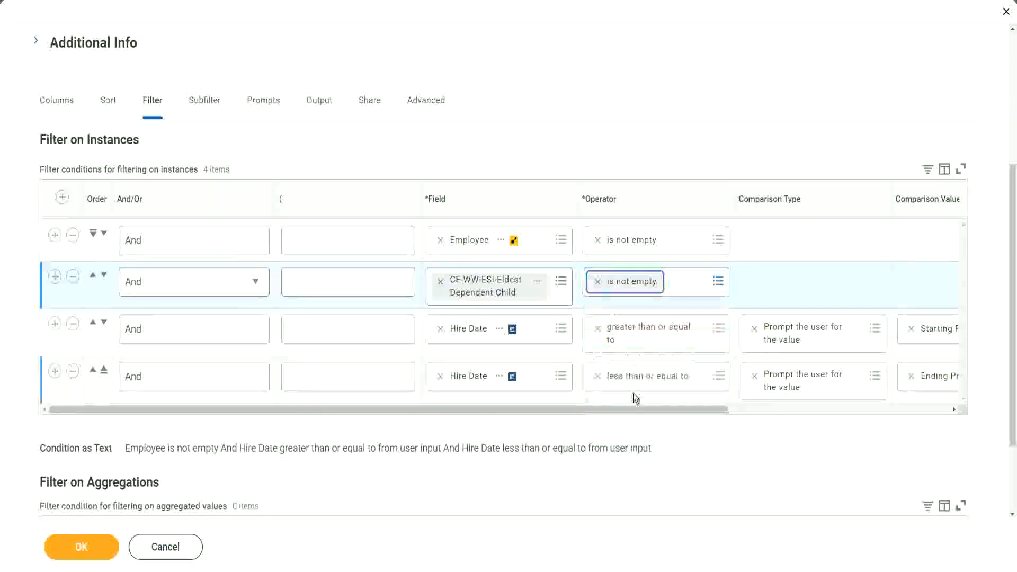
left_click(526, 163)
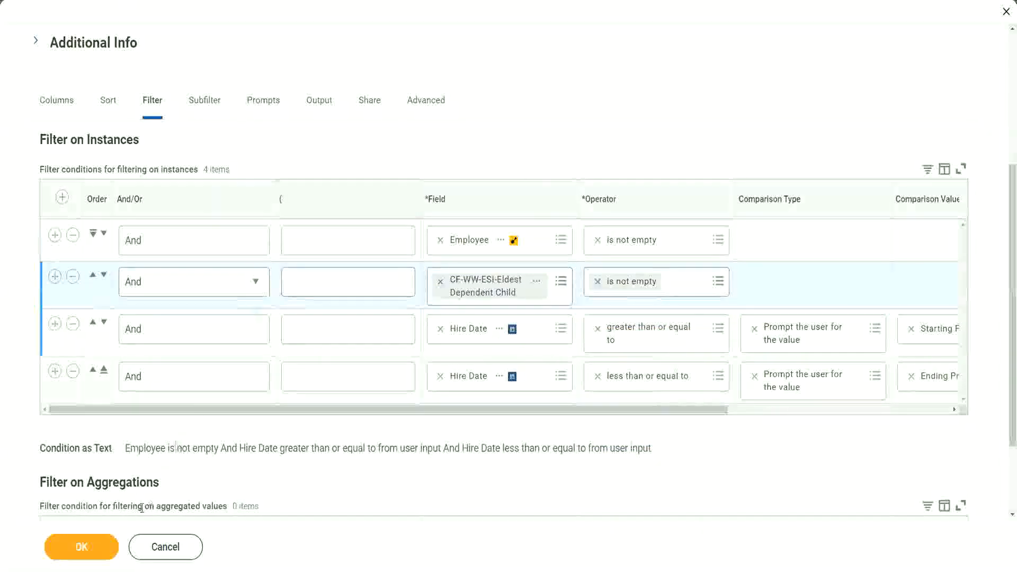
left_click(82, 548)
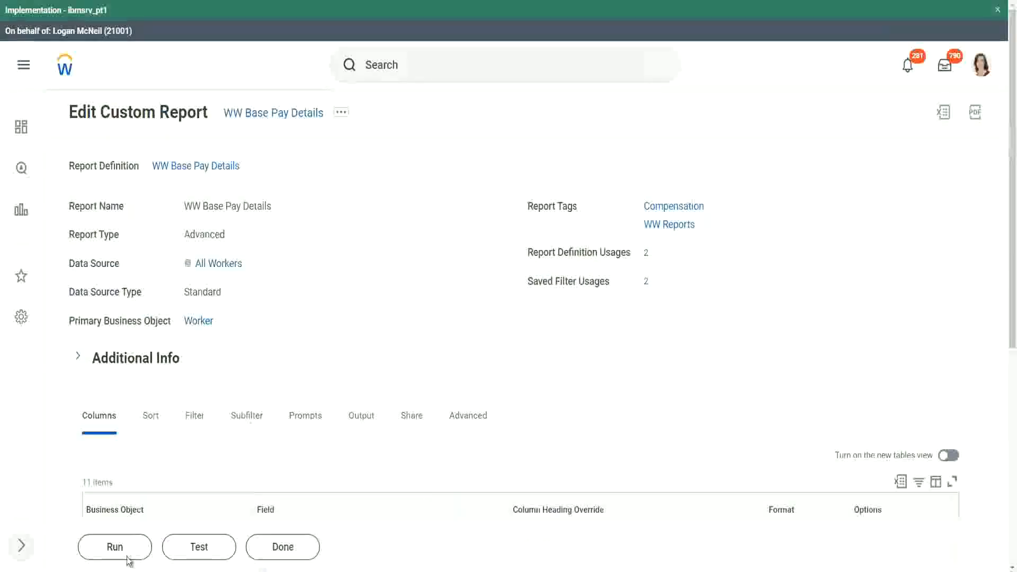
Step: Run the WW Base Pay Details report for hire dates from 01/01/2000 to 12/31/2000
left_click(115, 548)
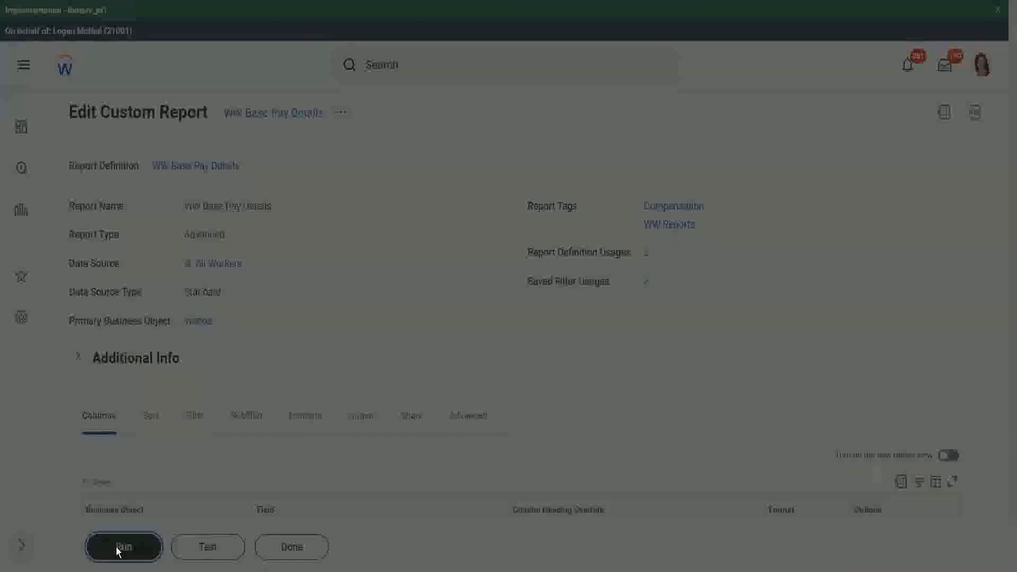
left_click(412, 194)
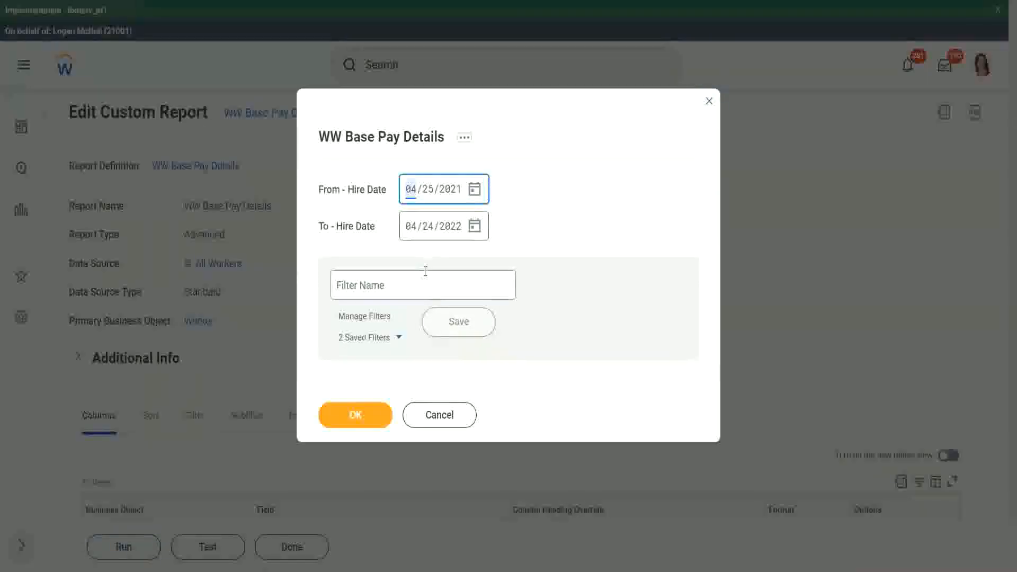
type("01/01/")
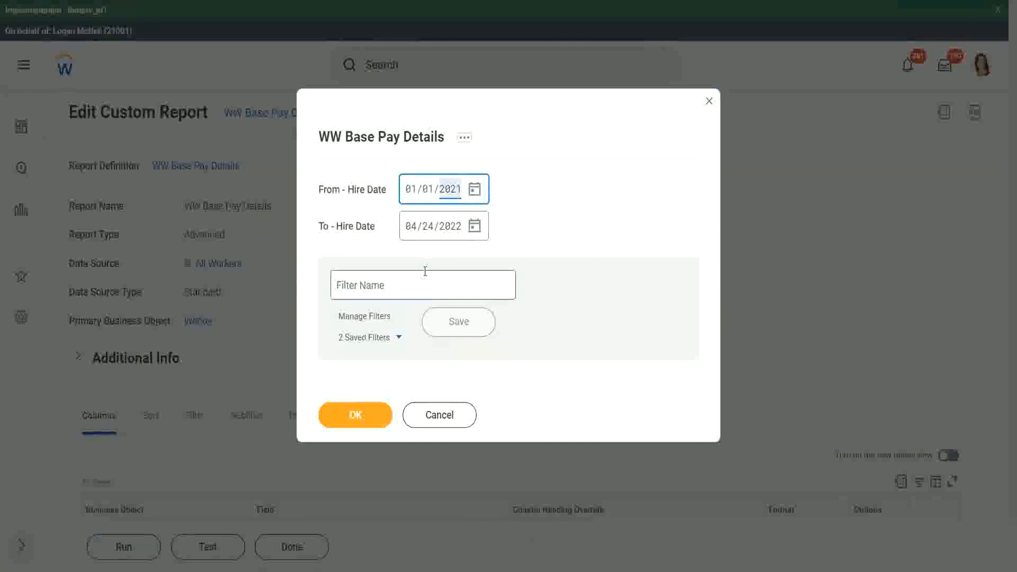
type("2000")
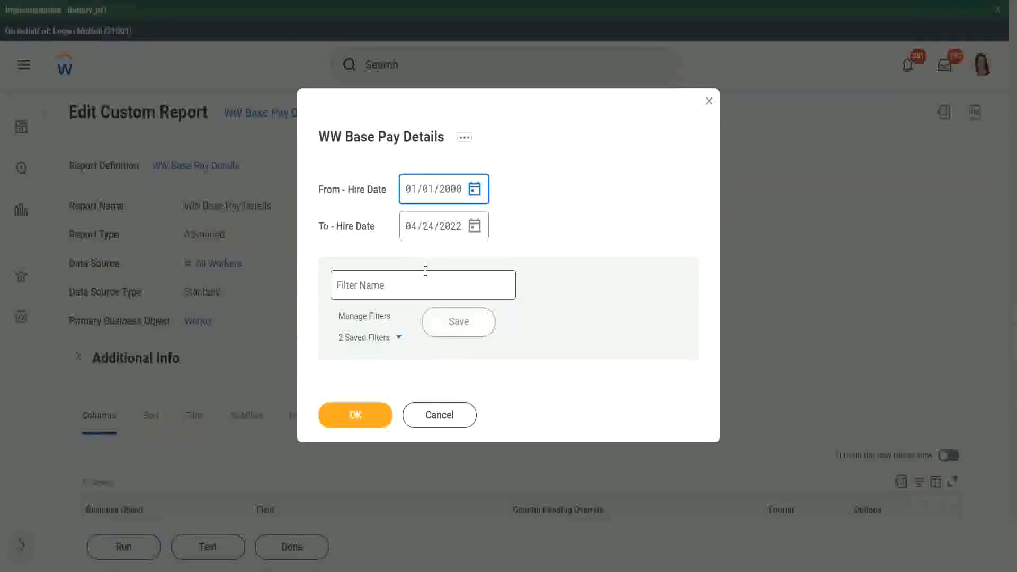
key("Tab")
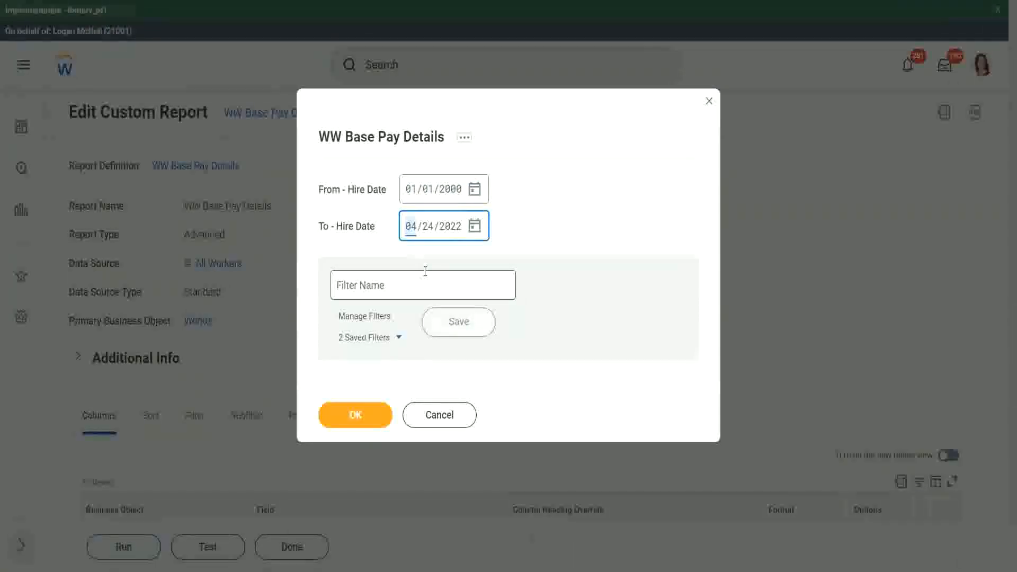
type("1231")
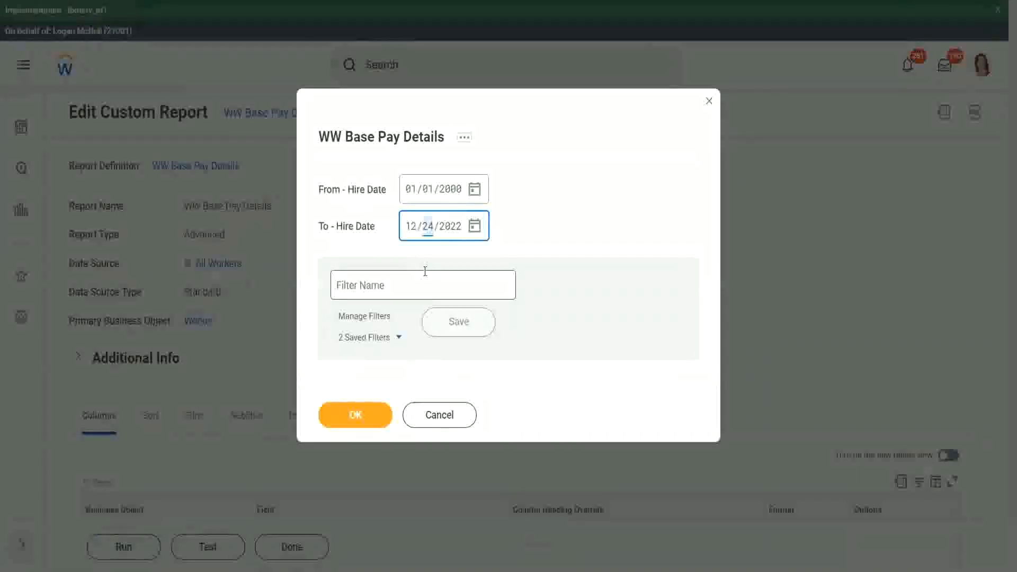
left_click(355, 414)
left_click(355, 413)
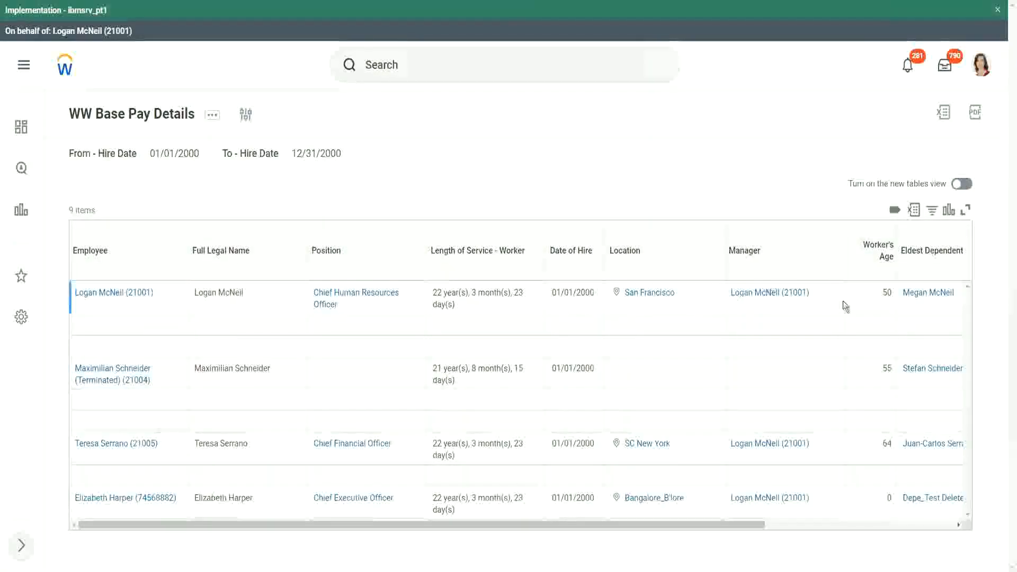
Step: Review the filtered report rows, checking each worker's Eldest Dependent Child against the dependents' names and ages
left_click_drag(692, 524, 882, 529)
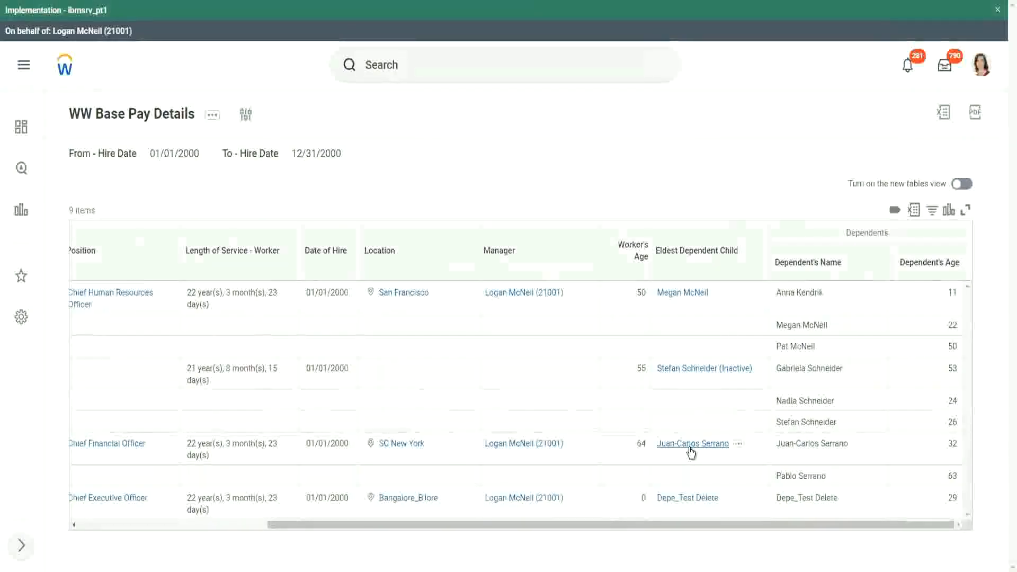
mouse_move(564, 450)
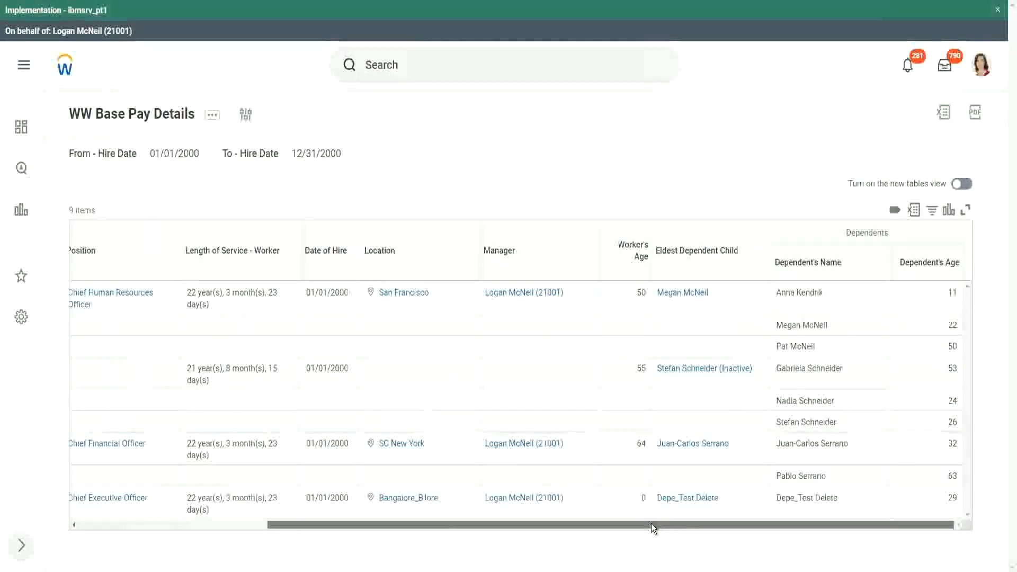
left_click_drag(651, 523, 380, 522)
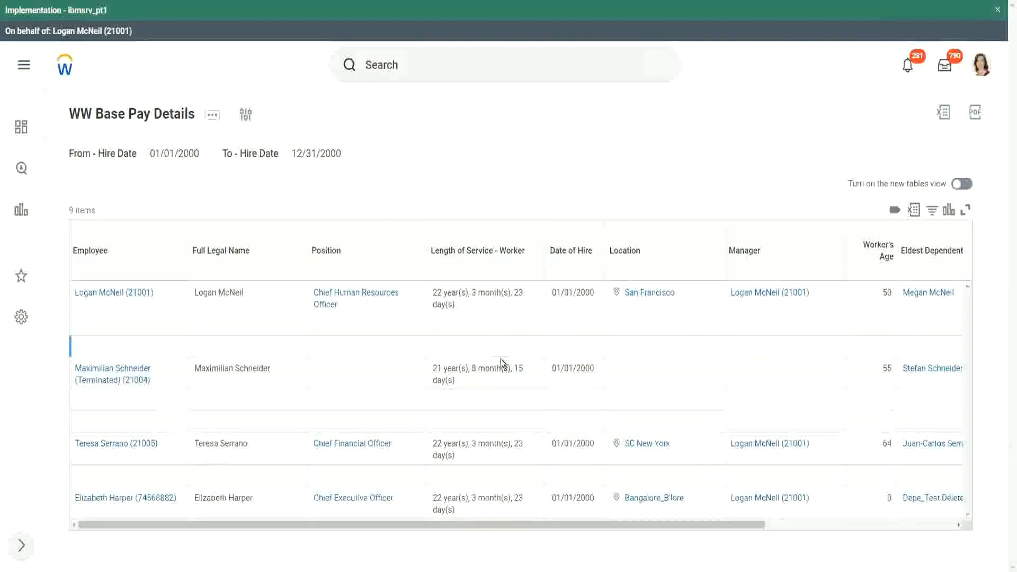
left_click_drag(465, 526, 693, 293)
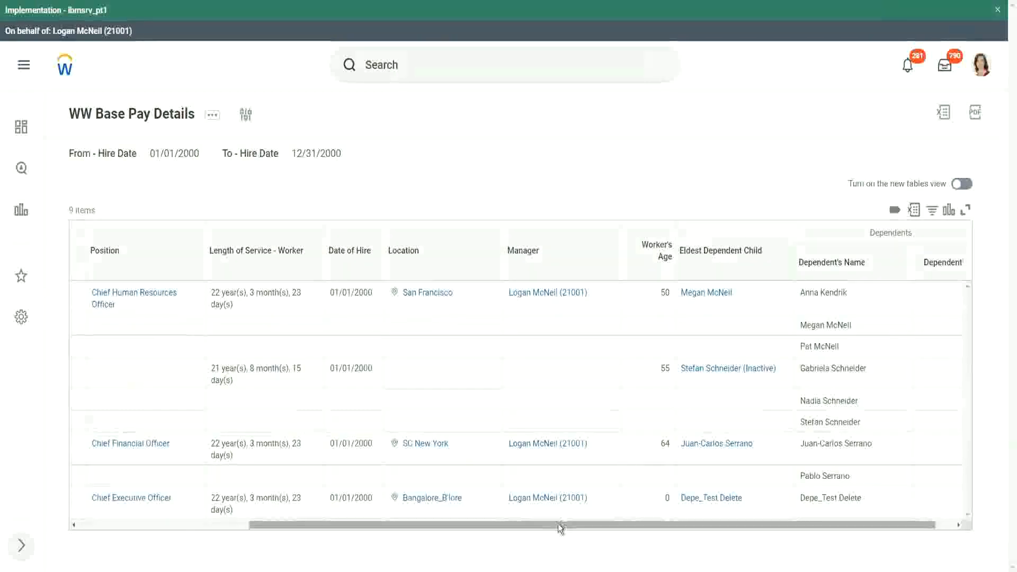
left_click_drag(558, 524, 269, 533)
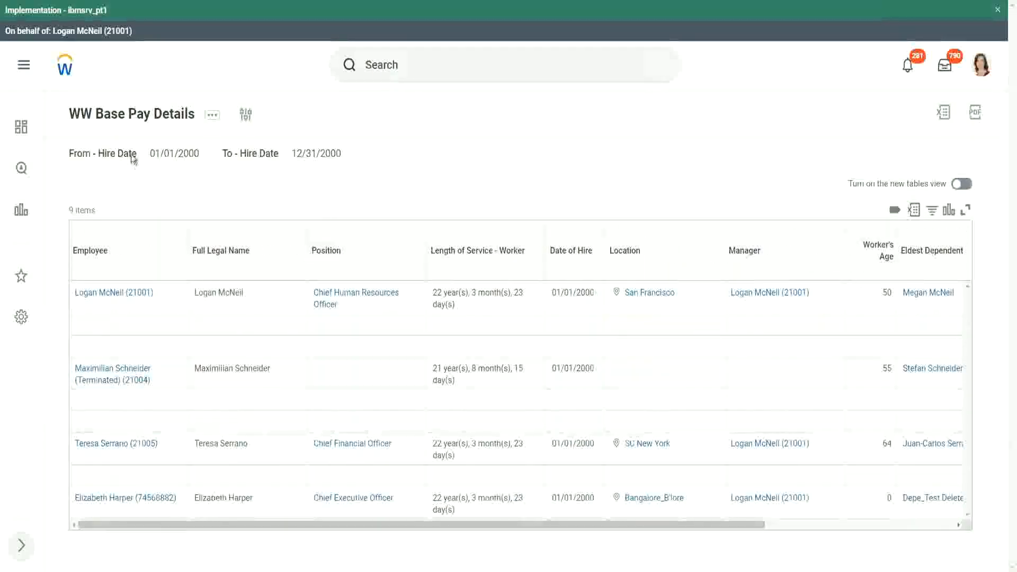
Step: Go back to the saved Extract Single Instance calculated field and copy its name
left_click(137, 120)
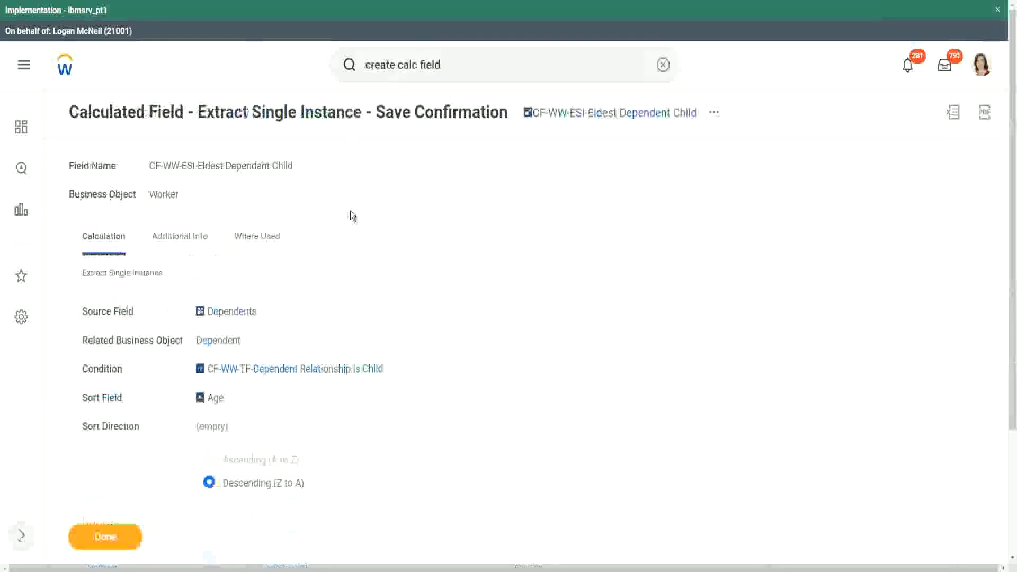
right_click(595, 118)
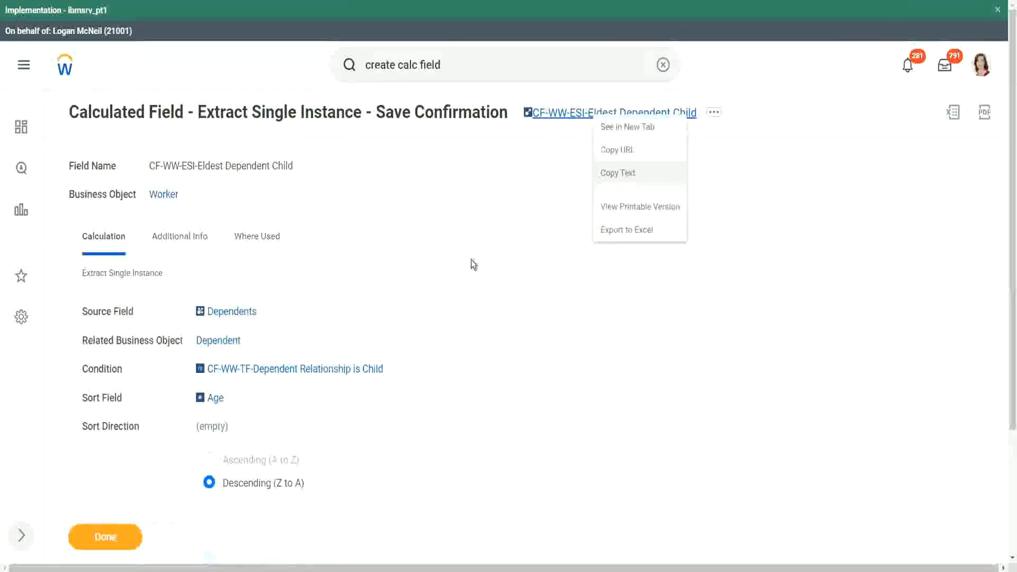
left_click(638, 174)
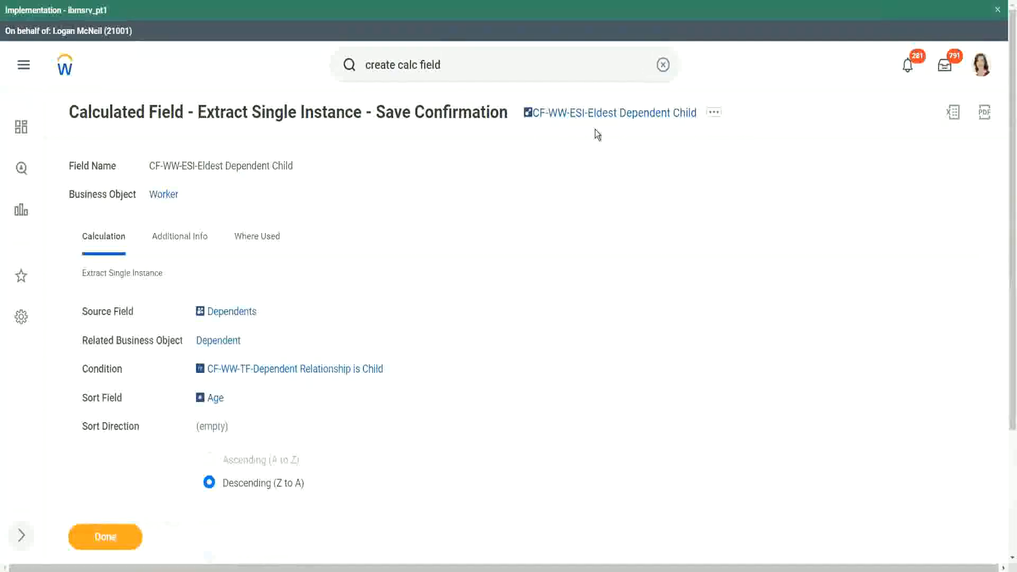
Step: Start a new calculated field and name it CF-WW-LRV-Age of the Eldest Dependent Child, based on the copied name
left_click(458, 67)
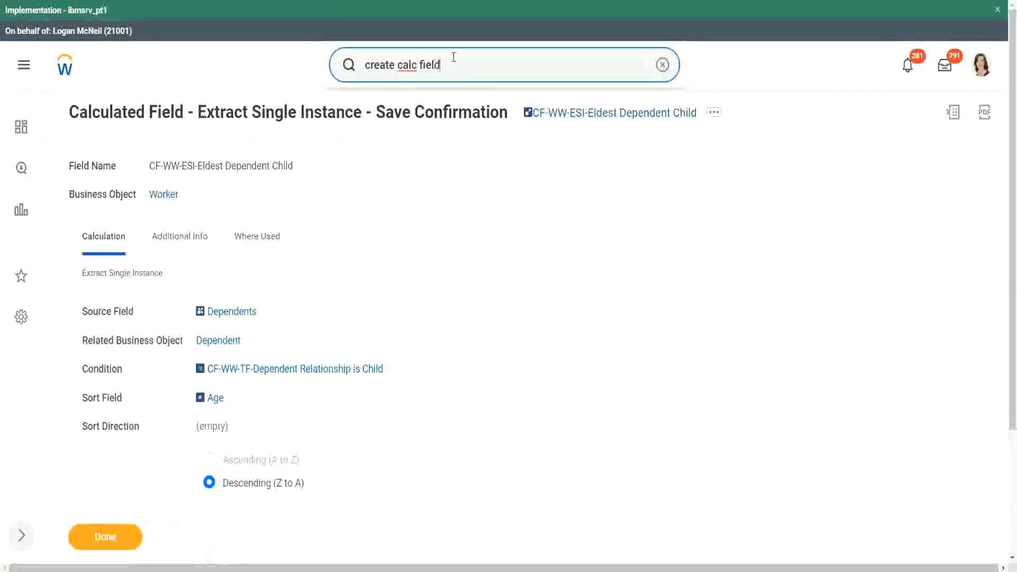
left_click(454, 58)
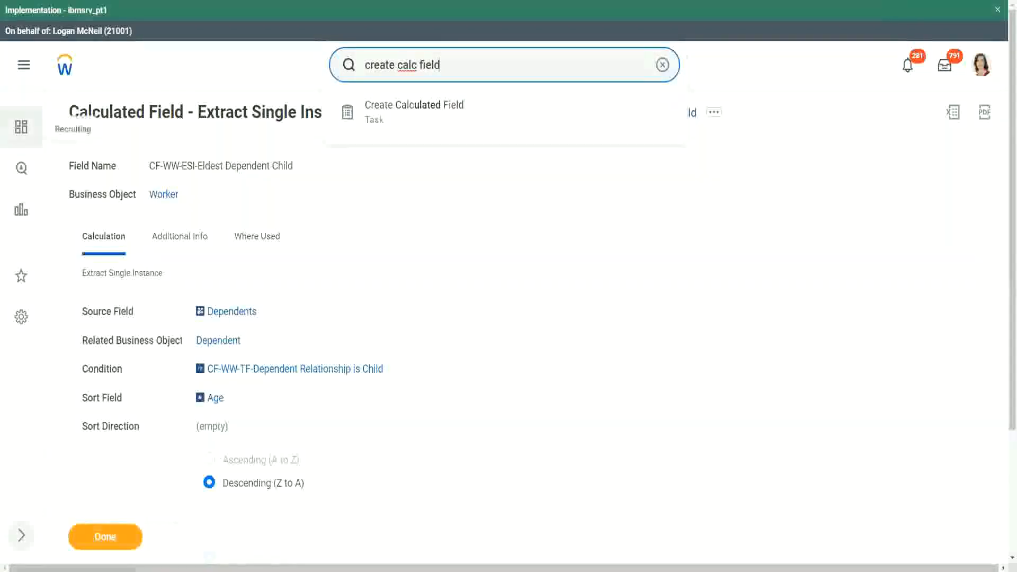
left_click(420, 109)
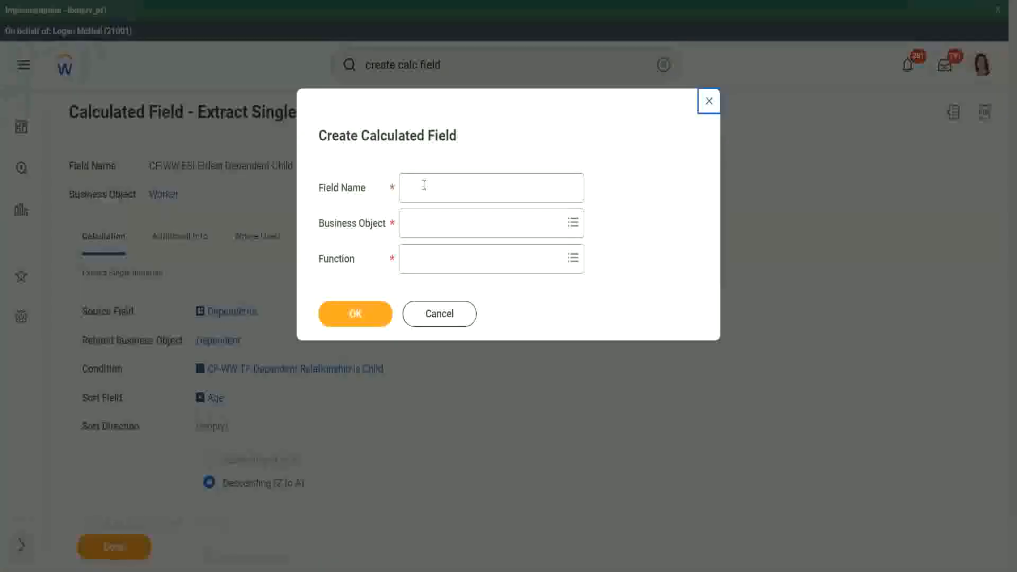
left_click(424, 185)
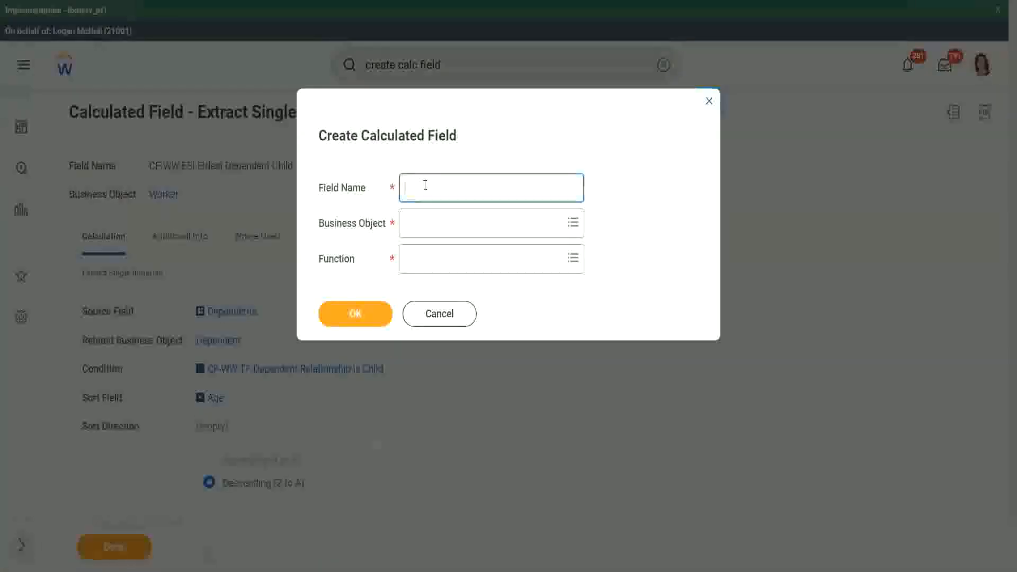
key("ctrl+v")
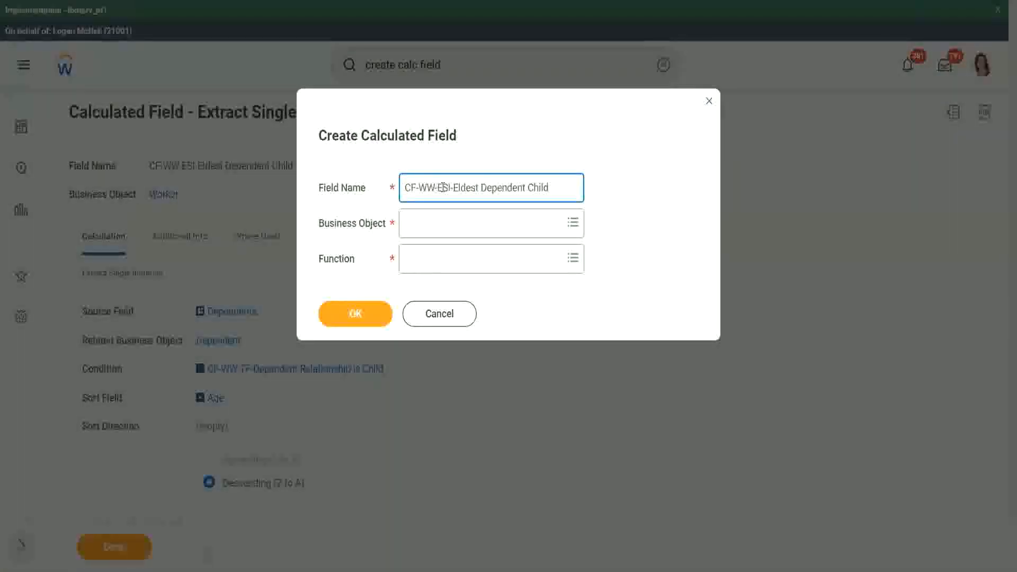
double_click(443, 188)
type("LRV-")
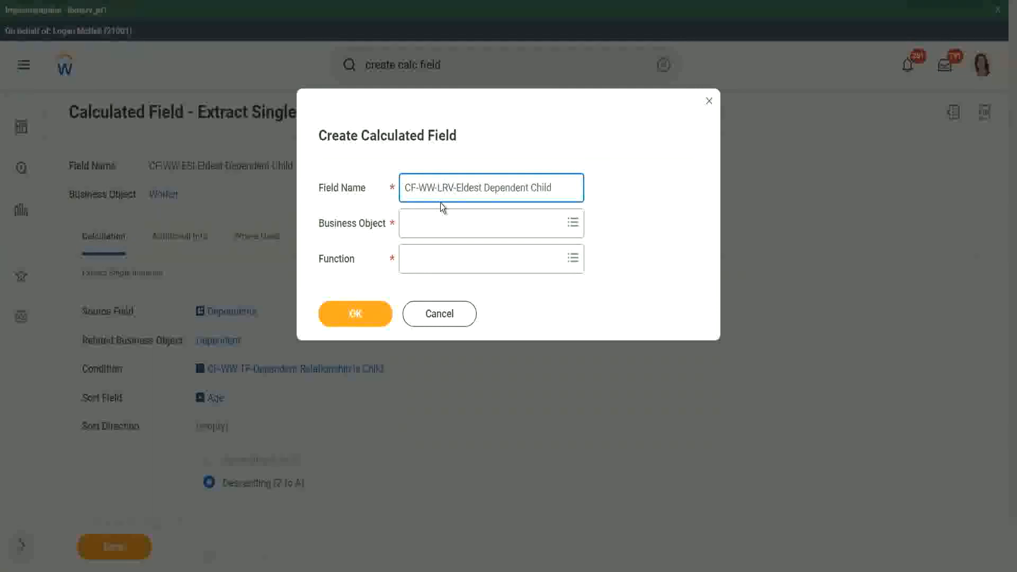
type("Age of ")
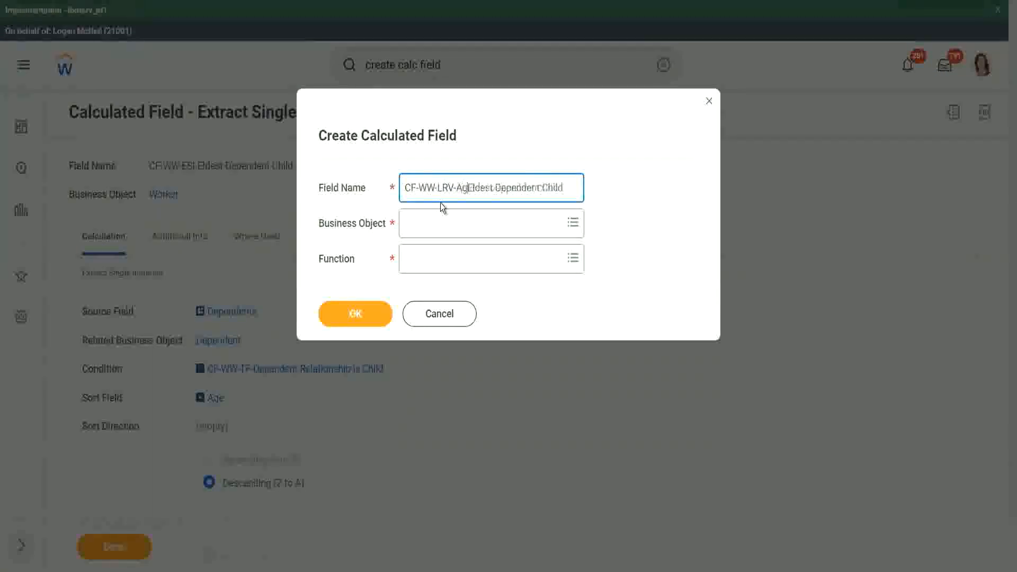
type("the")
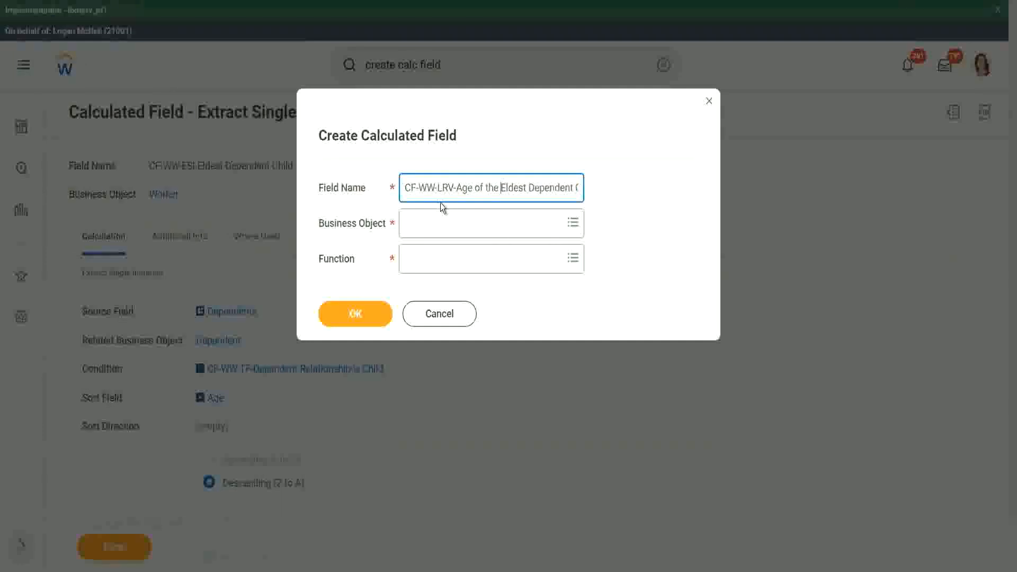
Step: Change "Eldest" to lowercase in the new calculated field's name, making it CF-WW-LRV-Age of the eldest Dependent Child
key("shift+Right")
type("e")
key("End")
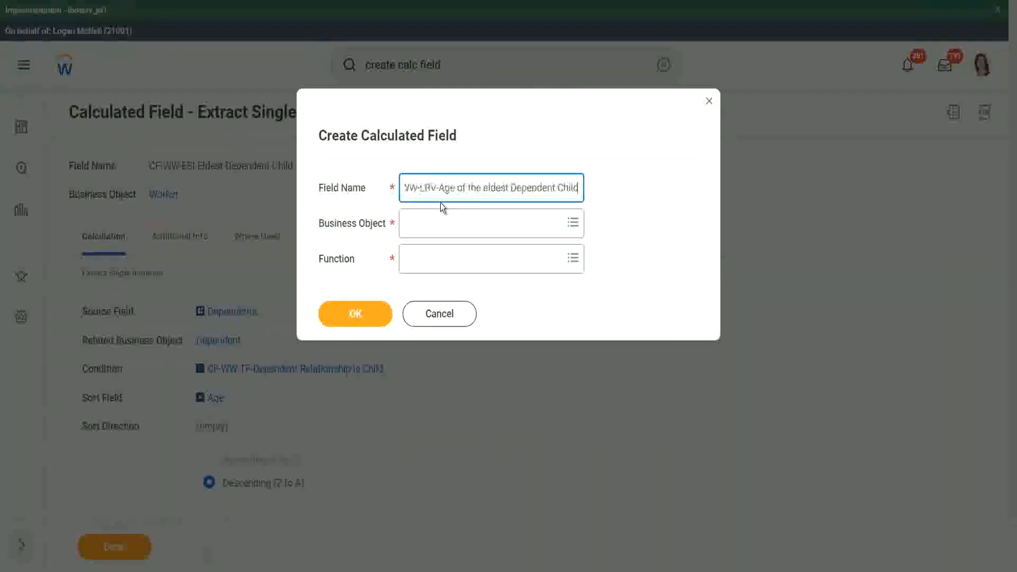
Step: Set the new calculated field's business object to Worker and its function to Lookup Related Value, and confirm its creation
key("Tab")
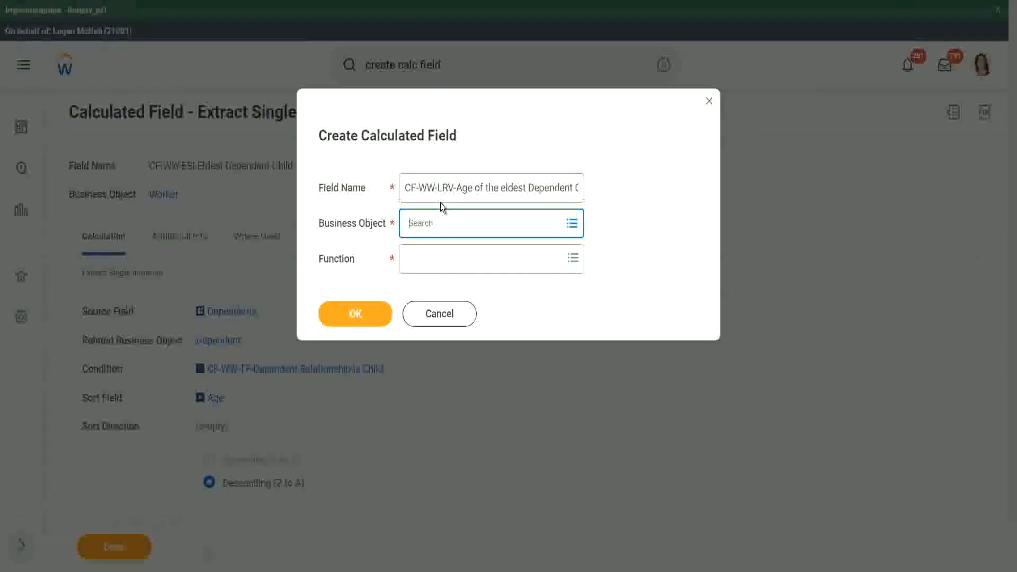
type("ker")
key("Return")
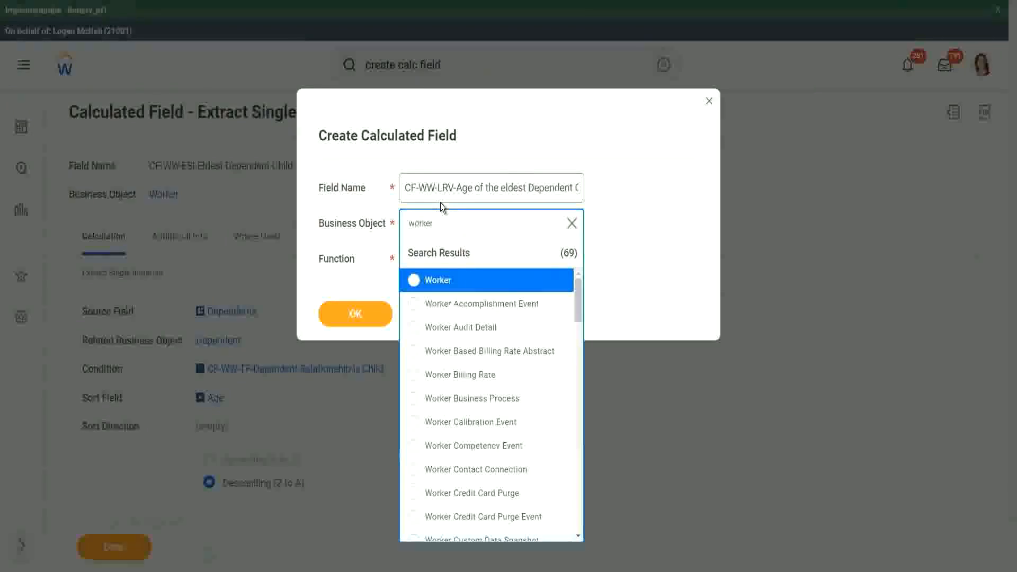
left_click(415, 286)
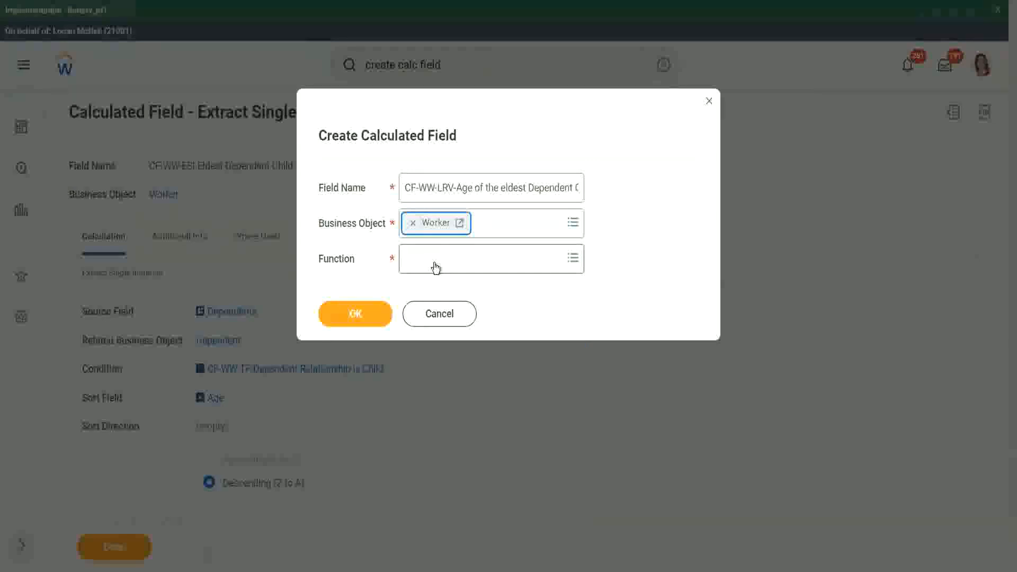
left_click(435, 266)
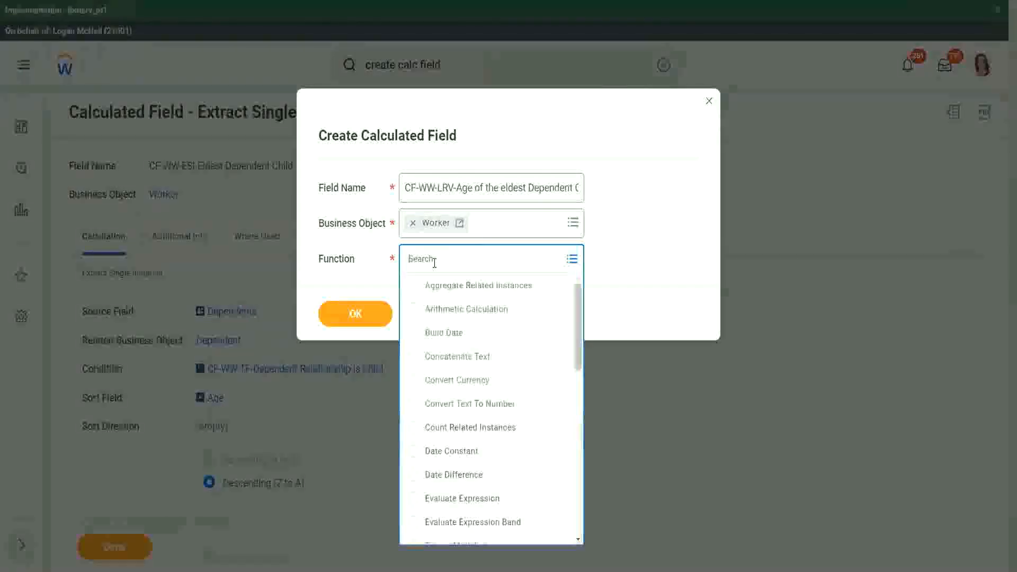
type("l")
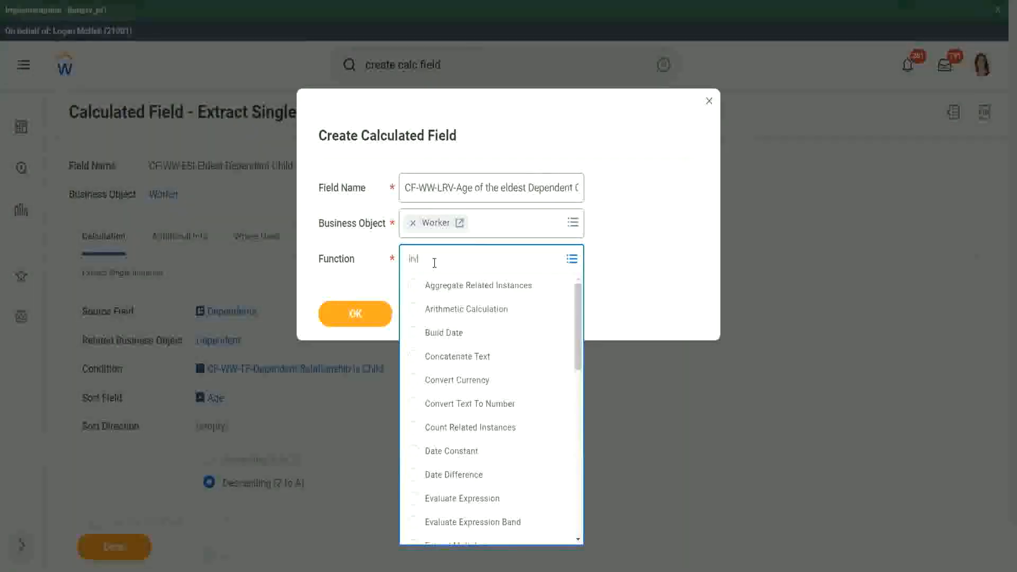
type("rv")
key("Return")
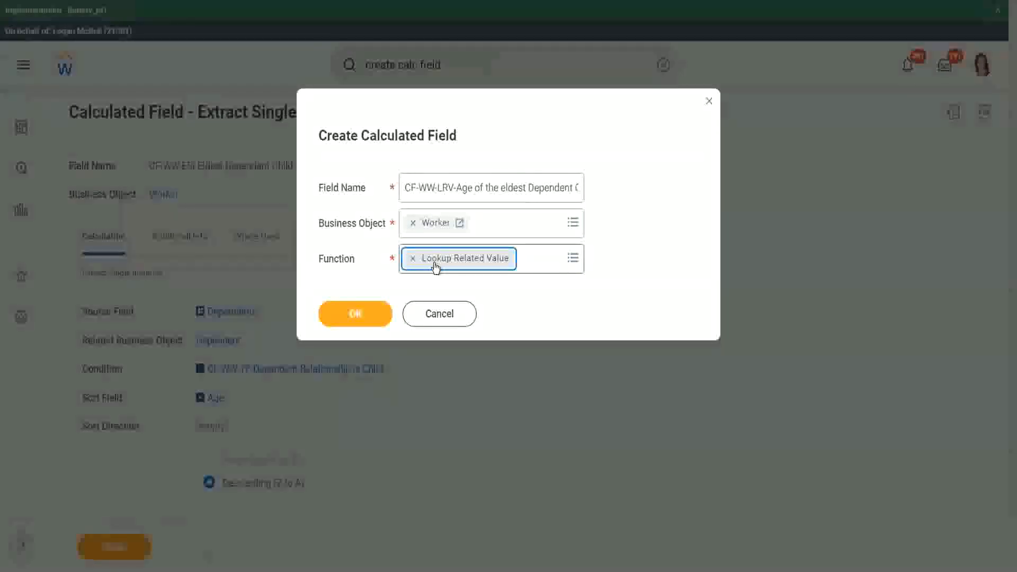
left_click(355, 316)
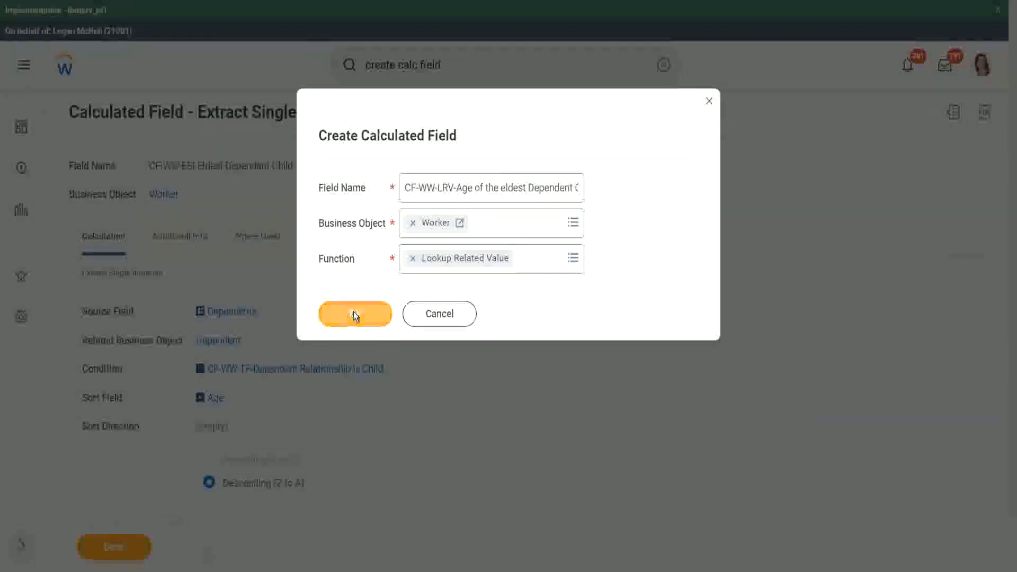